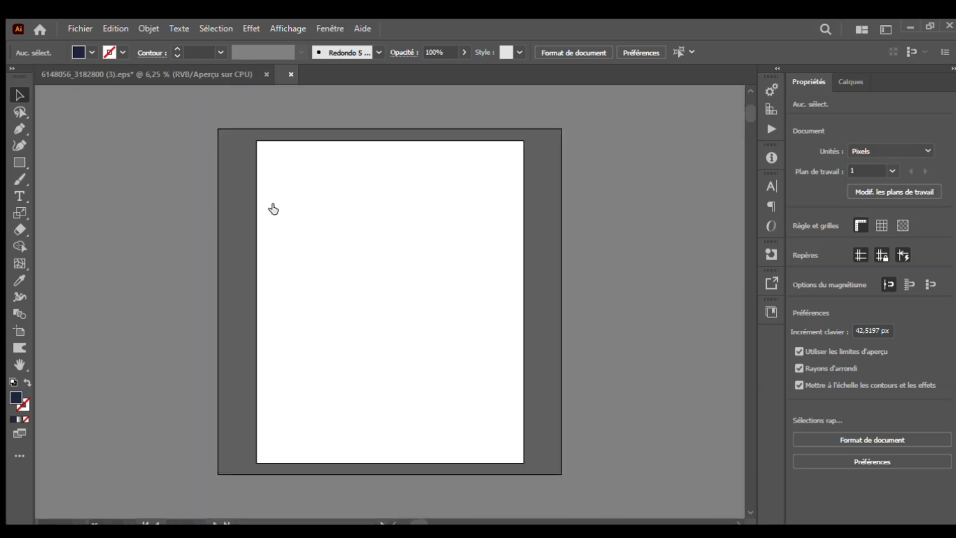
- Draw a rectangle covering the whole artboard, about 4500 by 5400 mm, and fill it with black
click(19, 162)
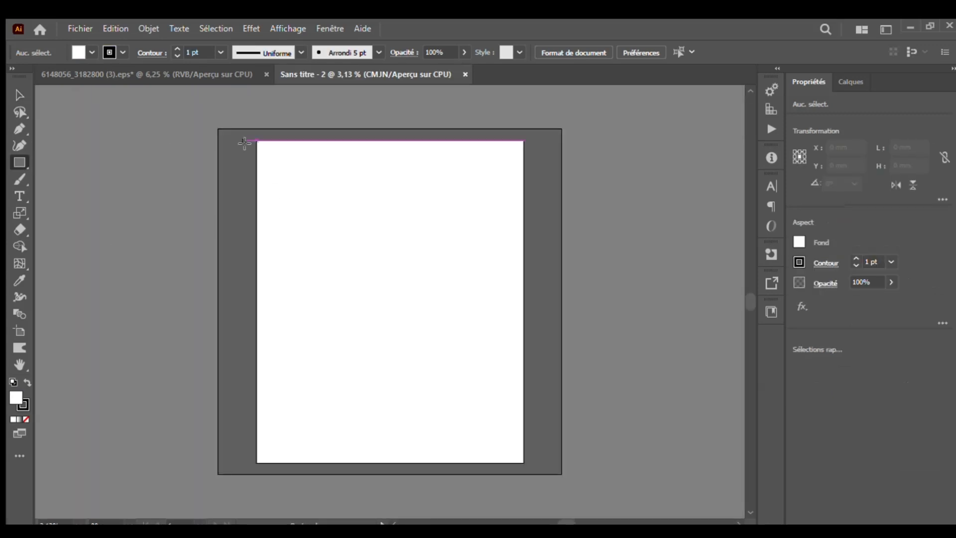
drag(257, 141, 524, 462)
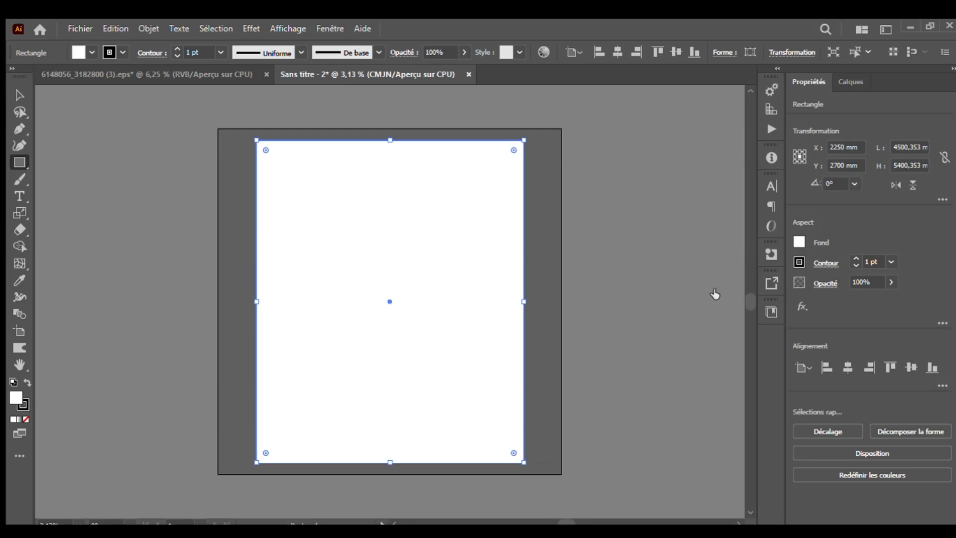
click(687, 290)
click(674, 291)
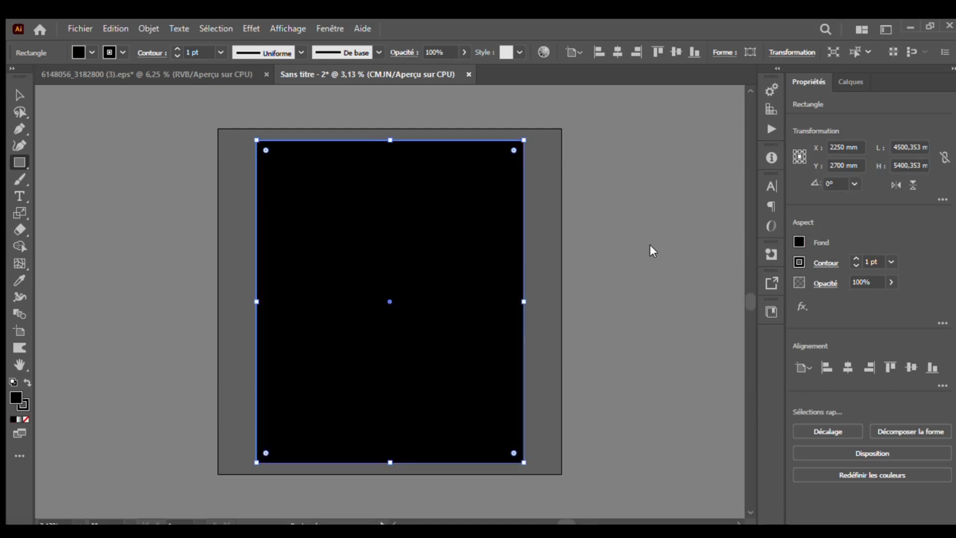
click(722, 298)
click(734, 293)
click(743, 291)
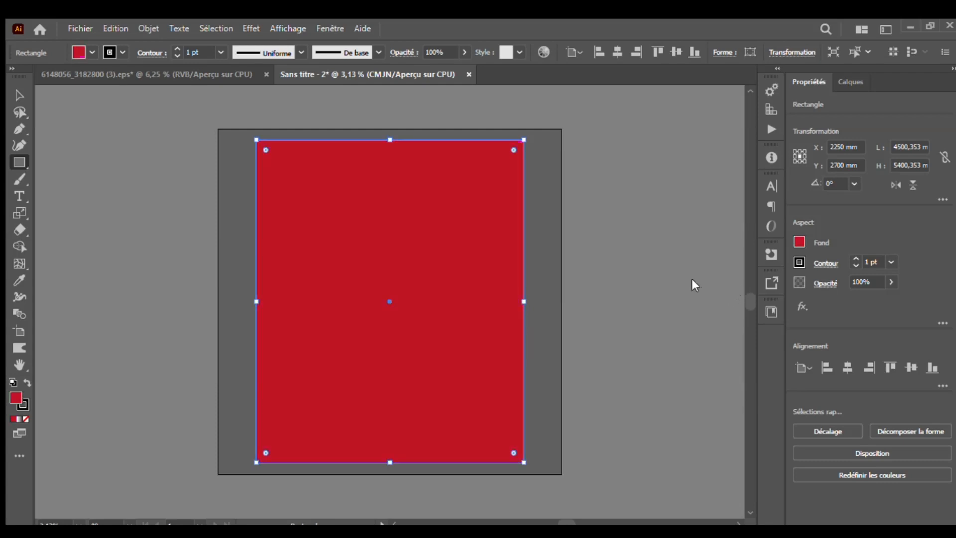
click(673, 293)
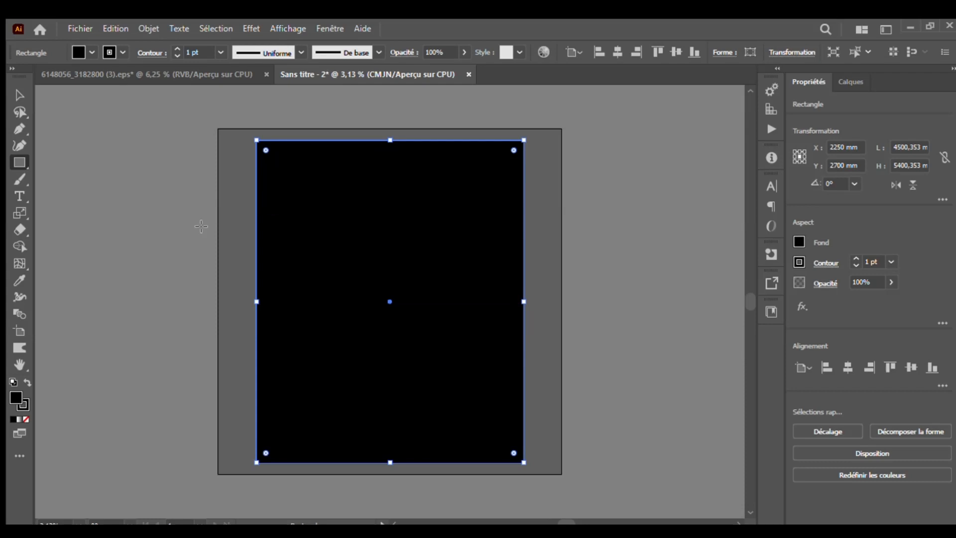
click(11, 95)
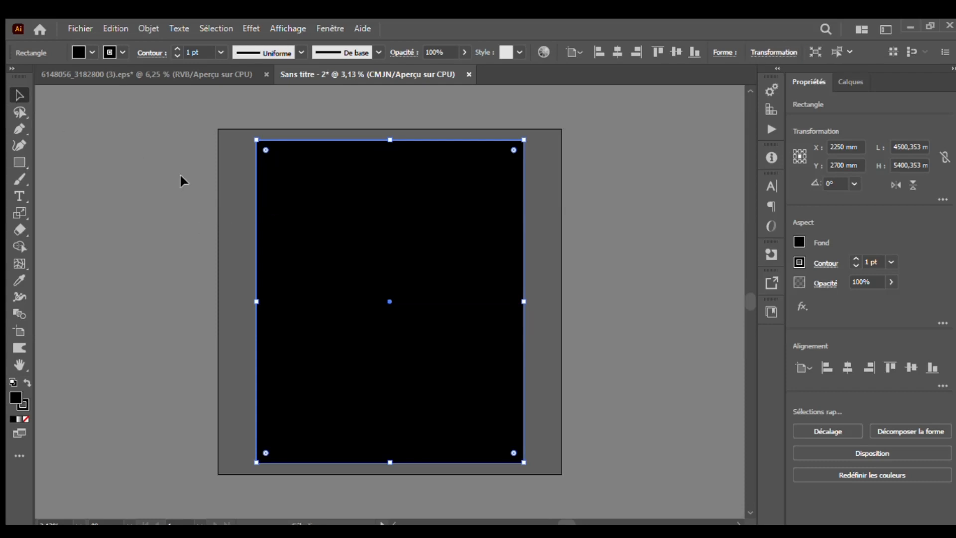
click(220, 195)
- Place a text object in the upper part of the black rectangle, scale it to about 234 pt and make it read "kill"
click(24, 193)
click(296, 185)
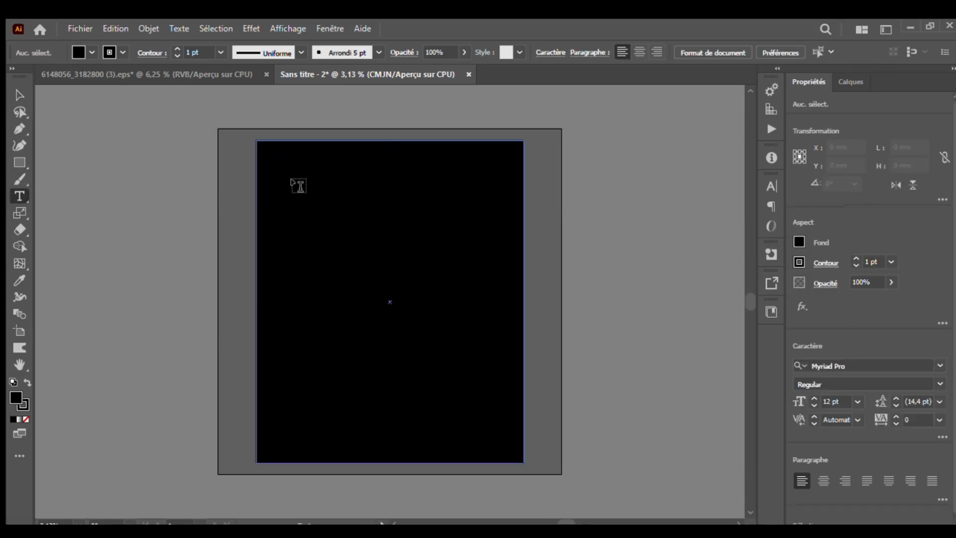
click(14, 94)
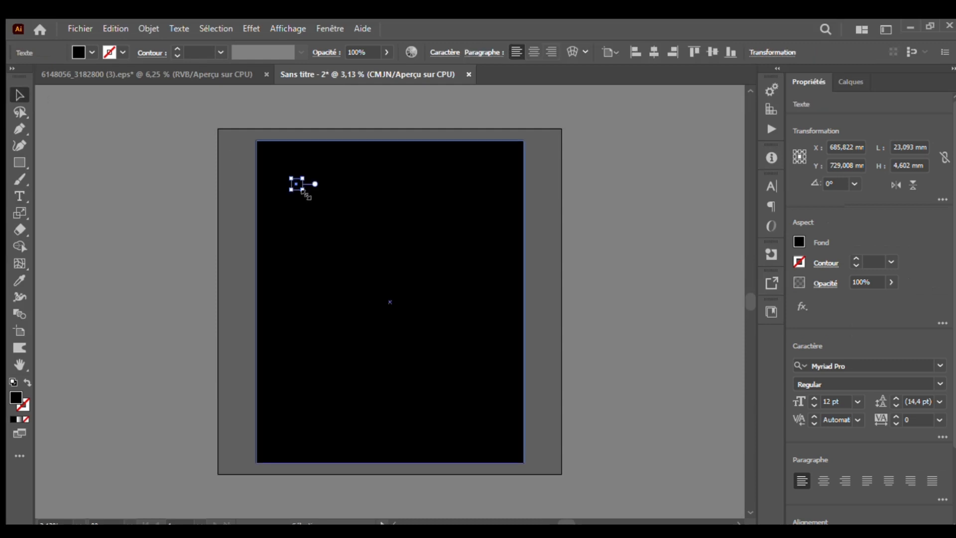
drag(321, 195, 455, 259)
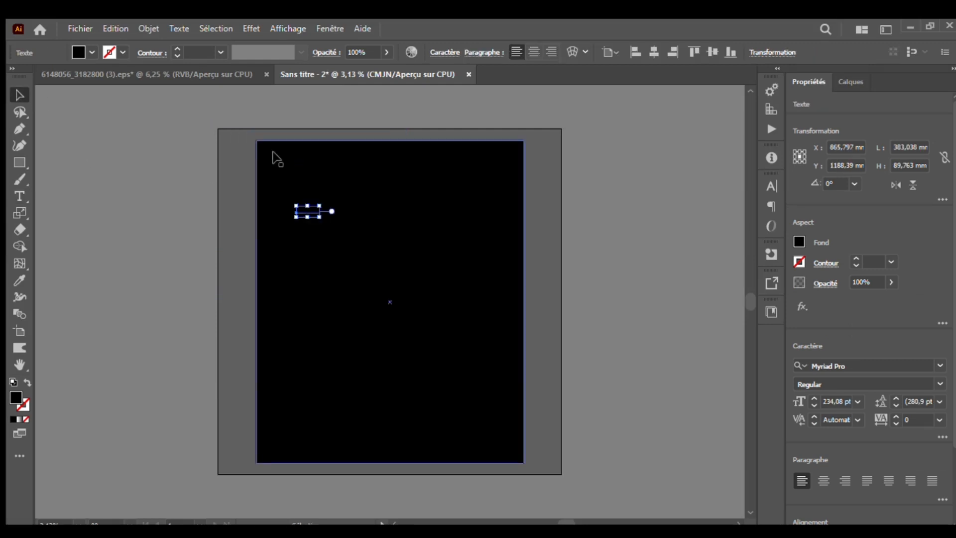
double_click(309, 209)
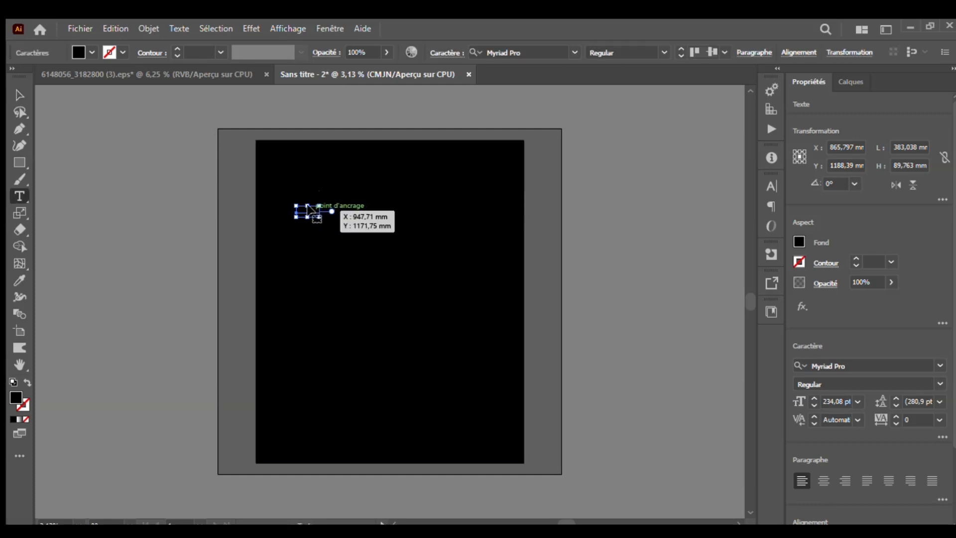
key(BackSpace)
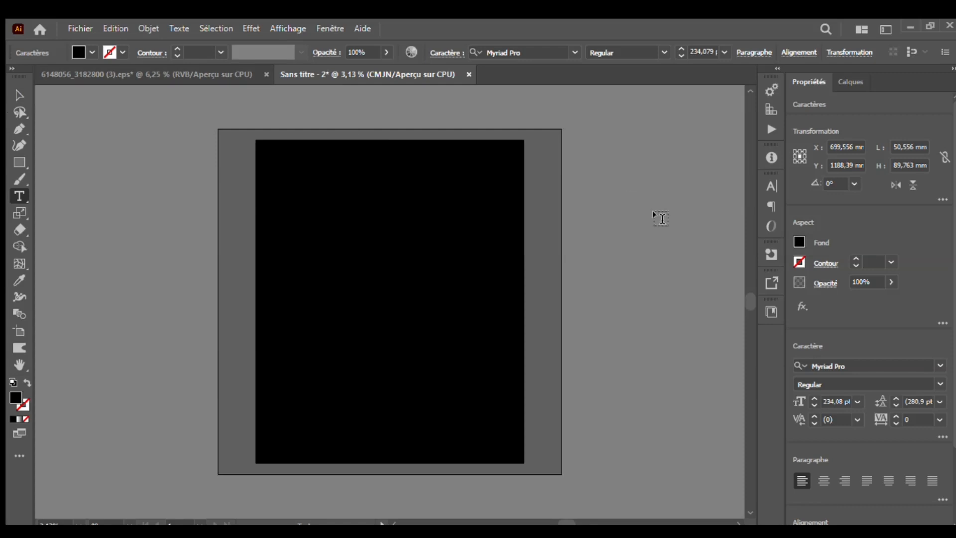
- Fill the word "kill" with white
click(663, 292)
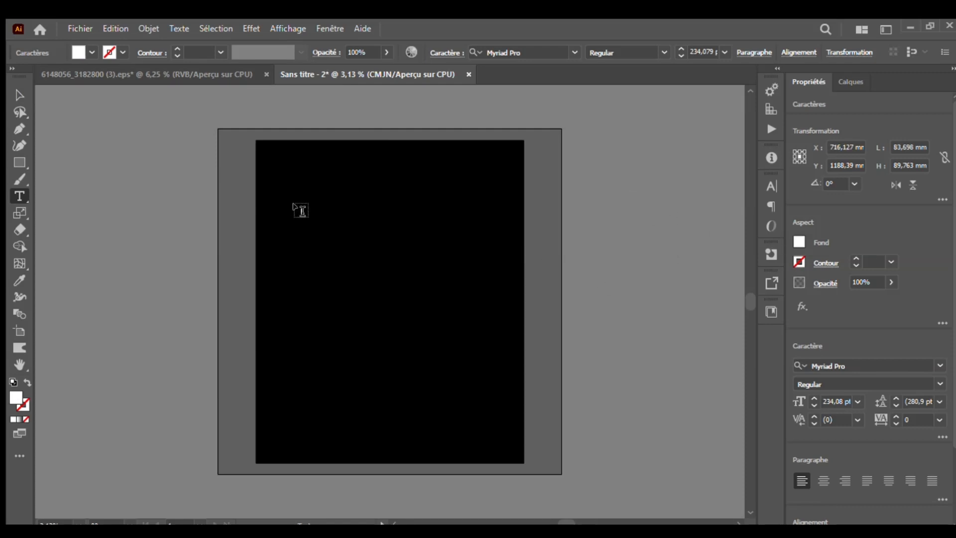
drag(301, 211, 296, 210)
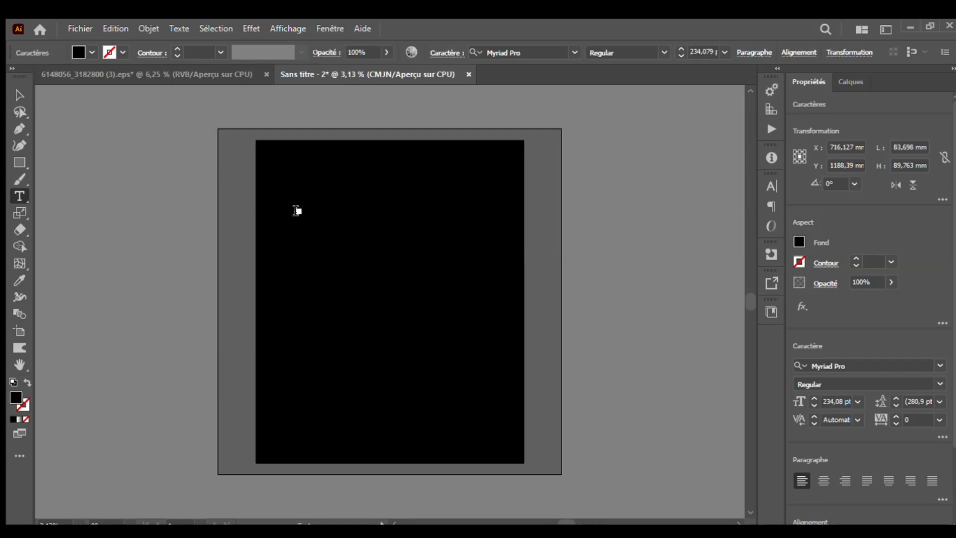
click(798, 241)
click(668, 292)
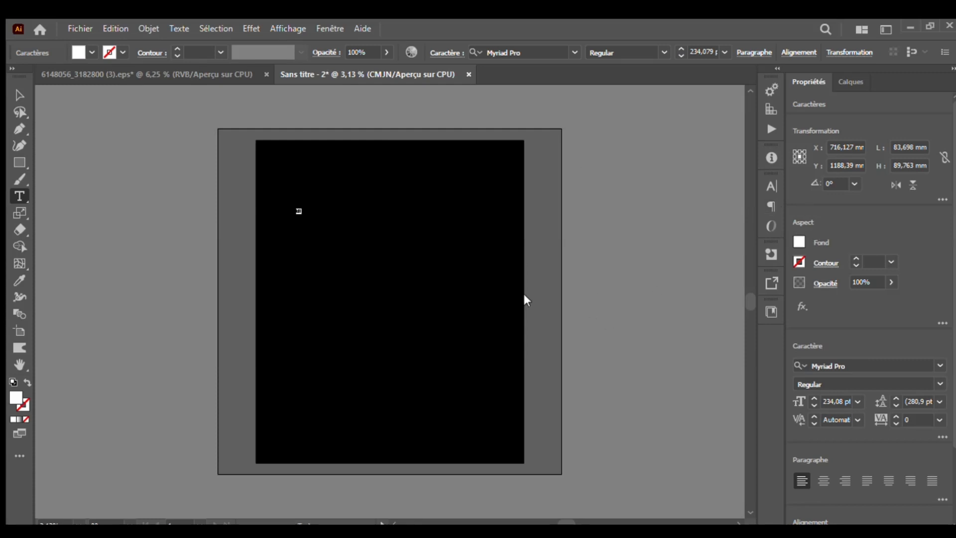
click(391, 260)
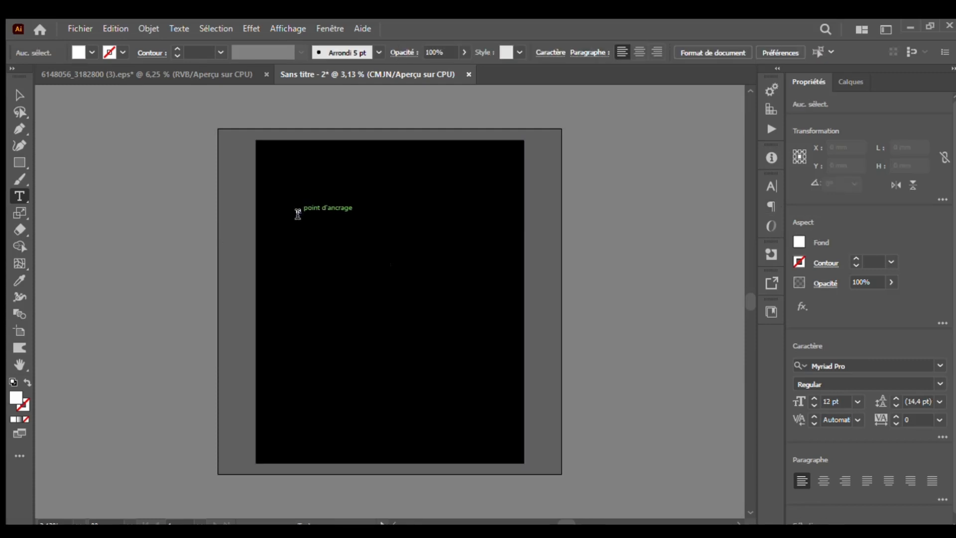
- Enlarge the word "kill" to about 1215 pt and convert it to outlines
click(19, 94)
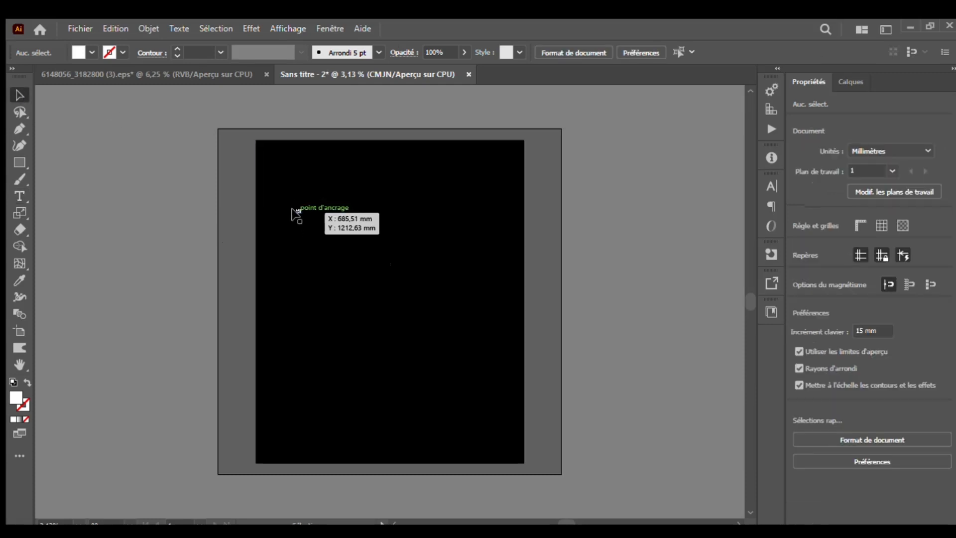
drag(296, 215, 425, 265)
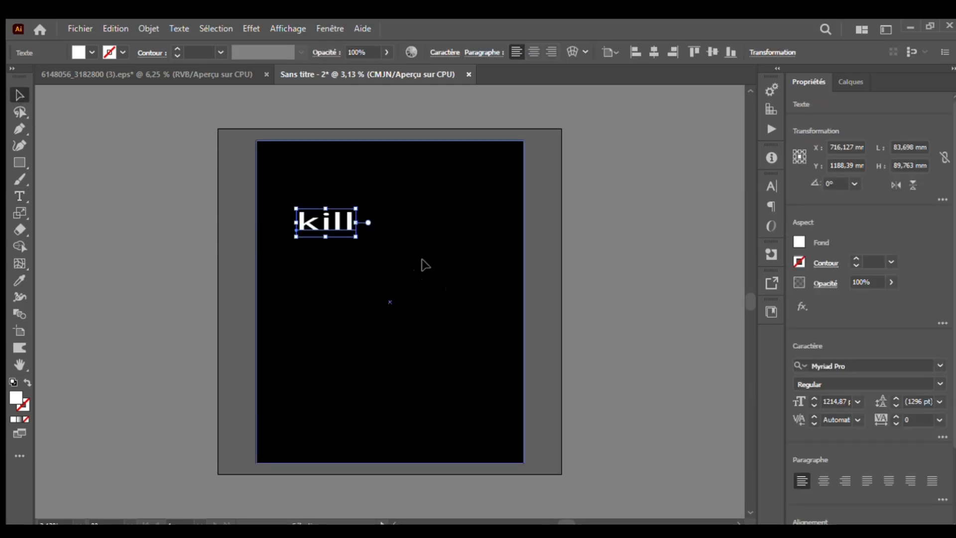
key(ctrl+shift+o)
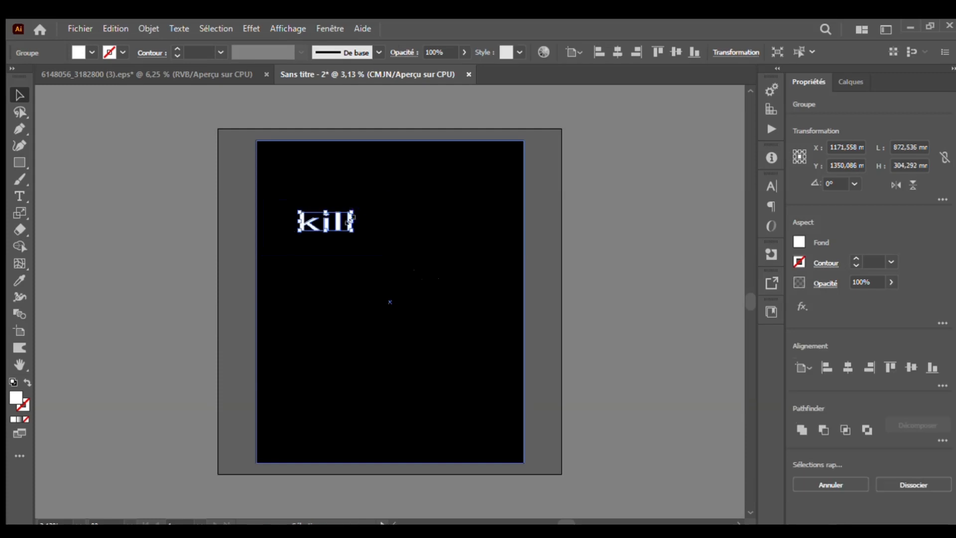
- Try stretching the outlined "kill" to about 3255 by 673 mm near the rectangle's upper edge, and delete it
drag(353, 231, 494, 253)
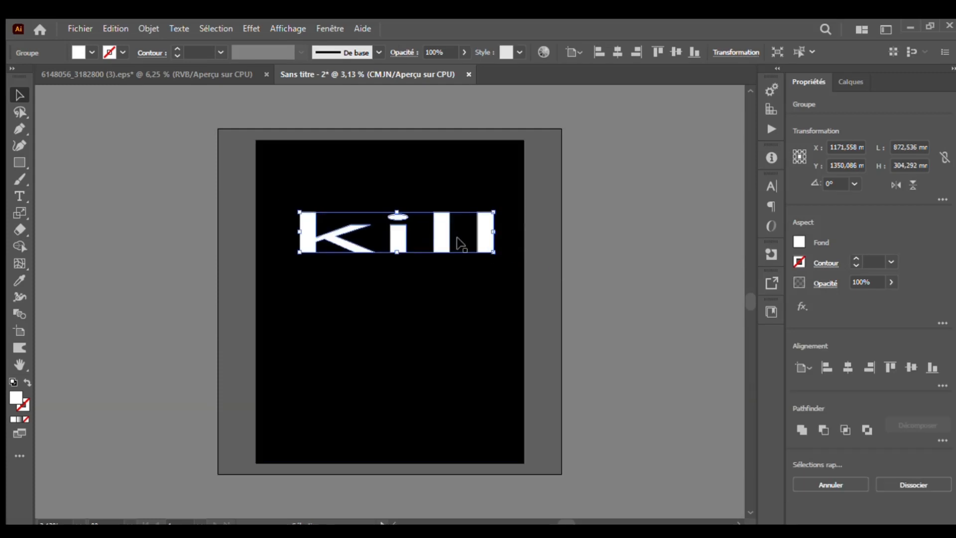
drag(441, 237, 422, 181)
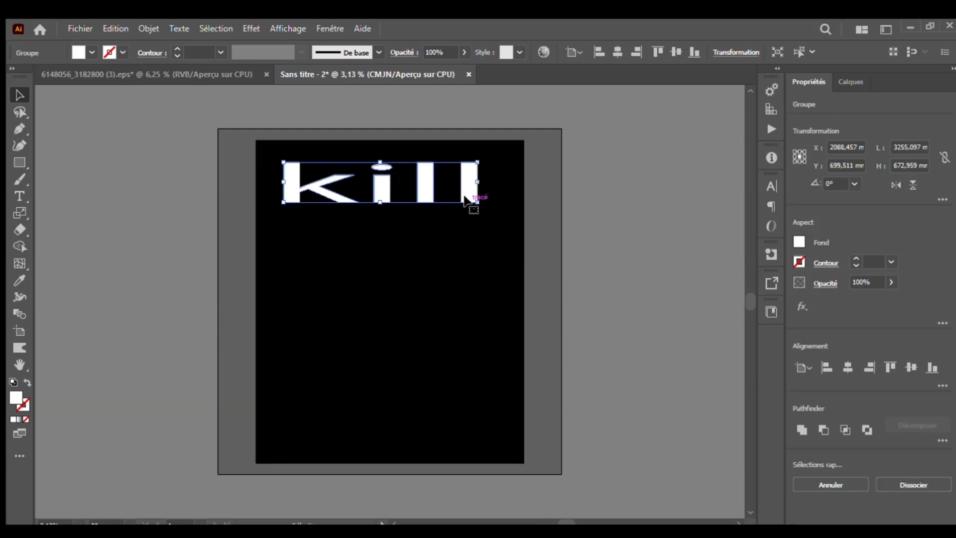
key(Delete)
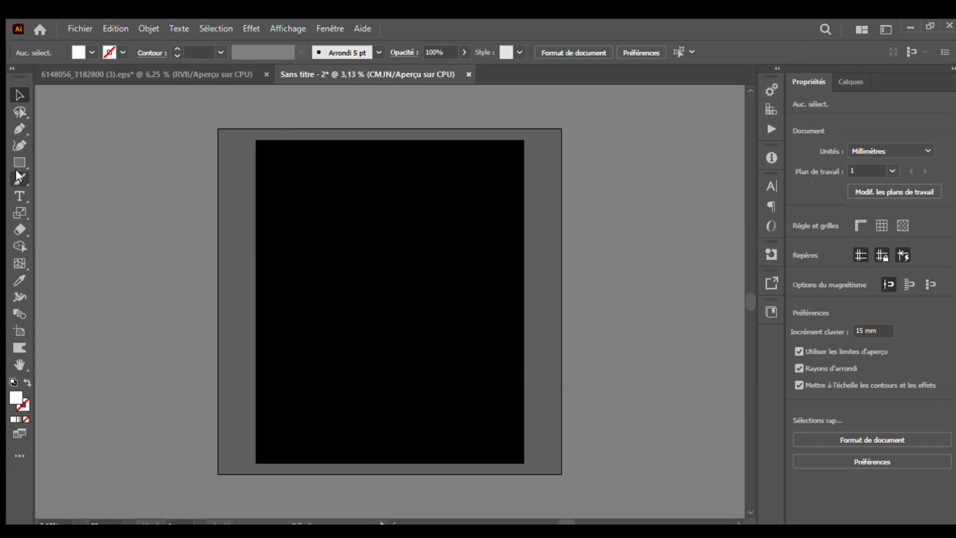
- Add a new placeholder text object on the black rectangle, scale it to about 1193 pt and fill it with white
click(20, 196)
click(278, 214)
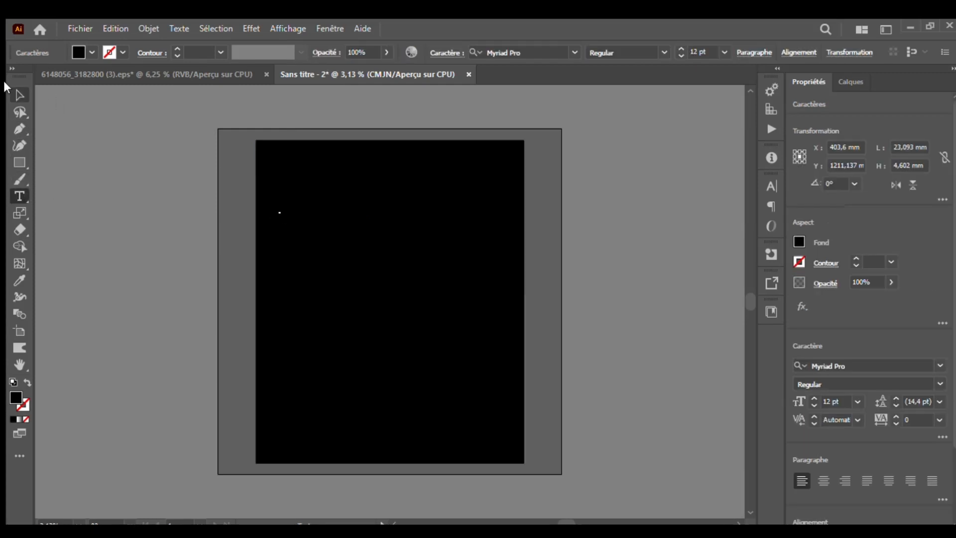
click(19, 95)
drag(286, 217, 321, 258)
drag(311, 215, 421, 274)
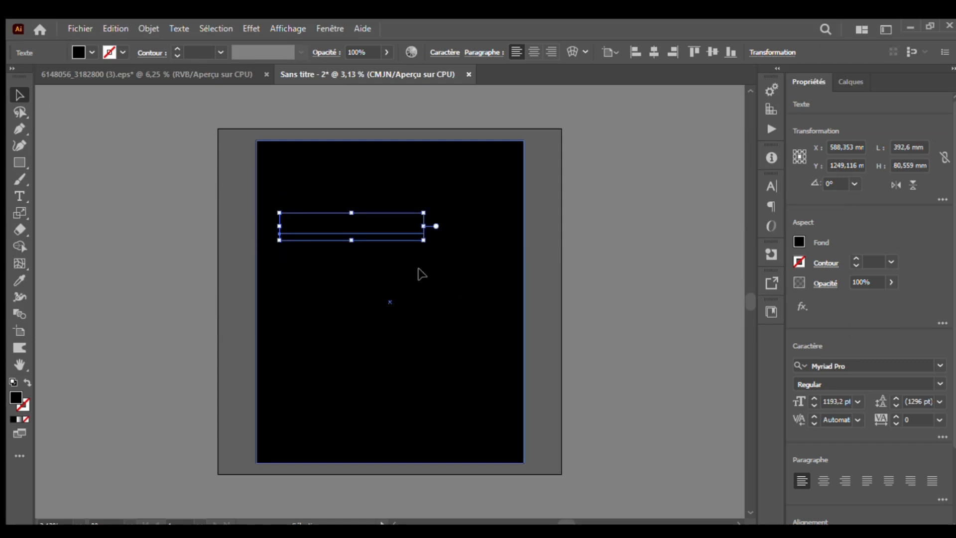
click(675, 287)
- Replace the whole placeholder text "Lorem ipsum" with "font"
double_click(408, 227)
key(ctrl+a)
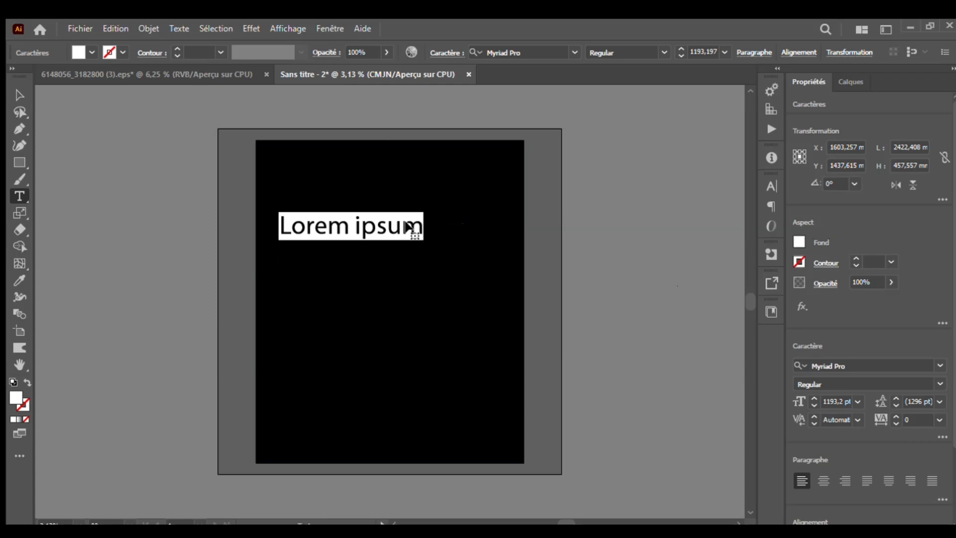
key(BackSpace)
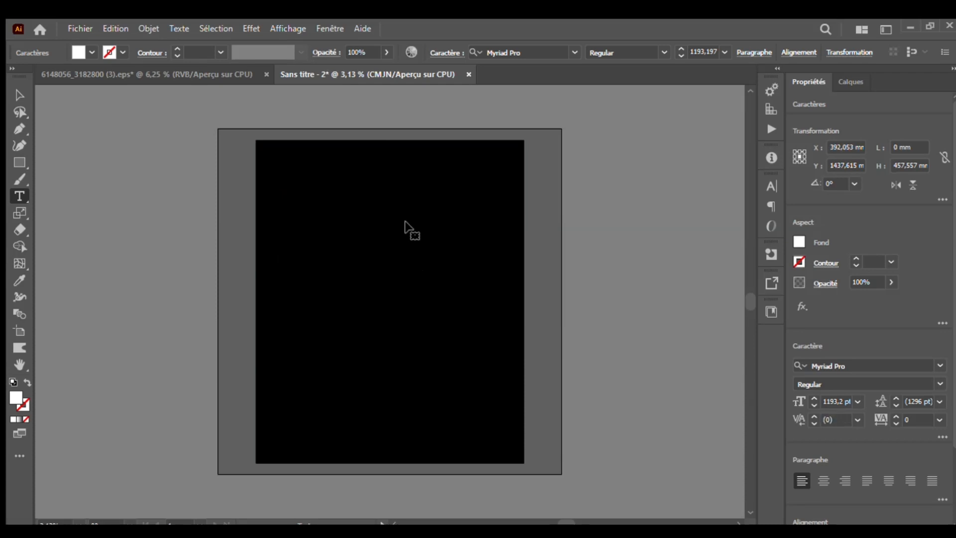
text(font)
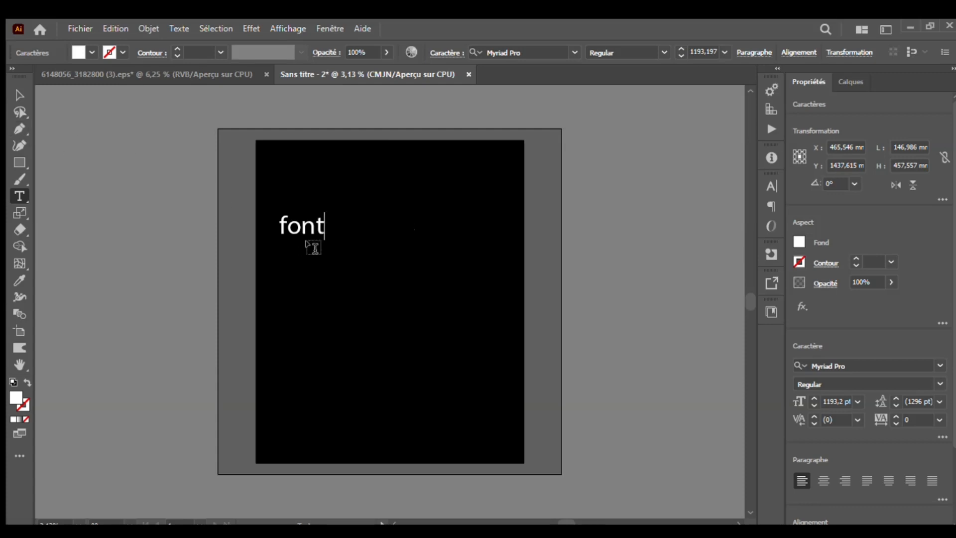
- Select the whole word "font", preview other typefaces on it, and apply Machel Regular
click(568, 52)
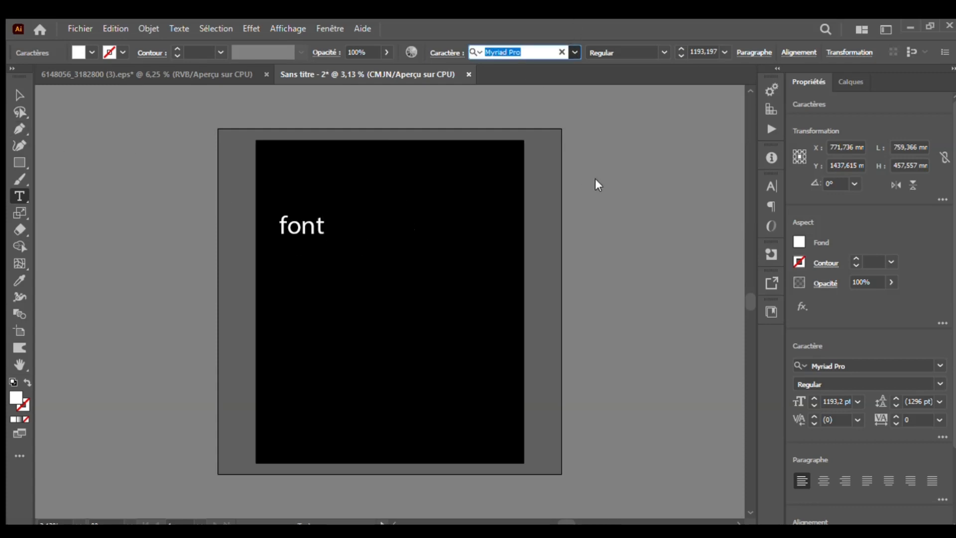
click(634, 219)
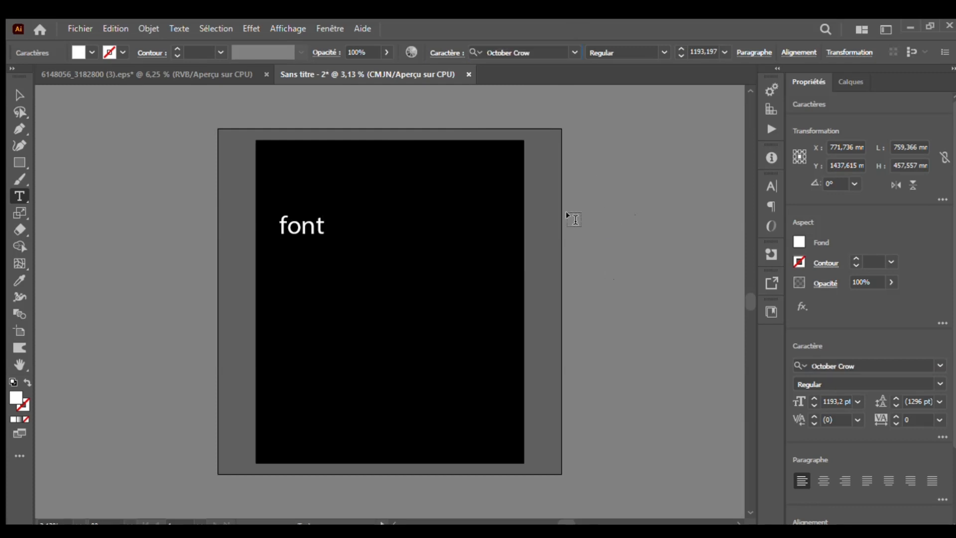
double_click(315, 226)
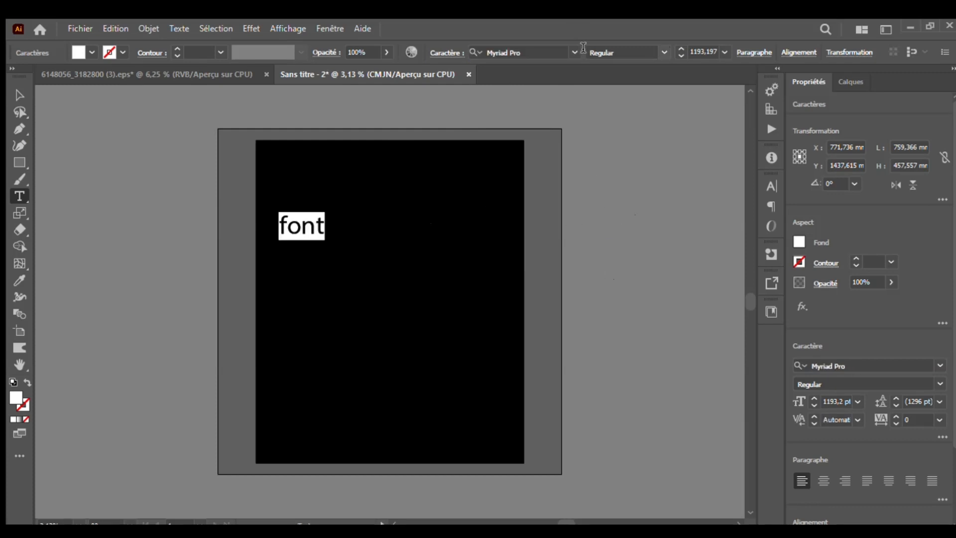
click(572, 53)
key(Down)
key(Down)
key(Down)
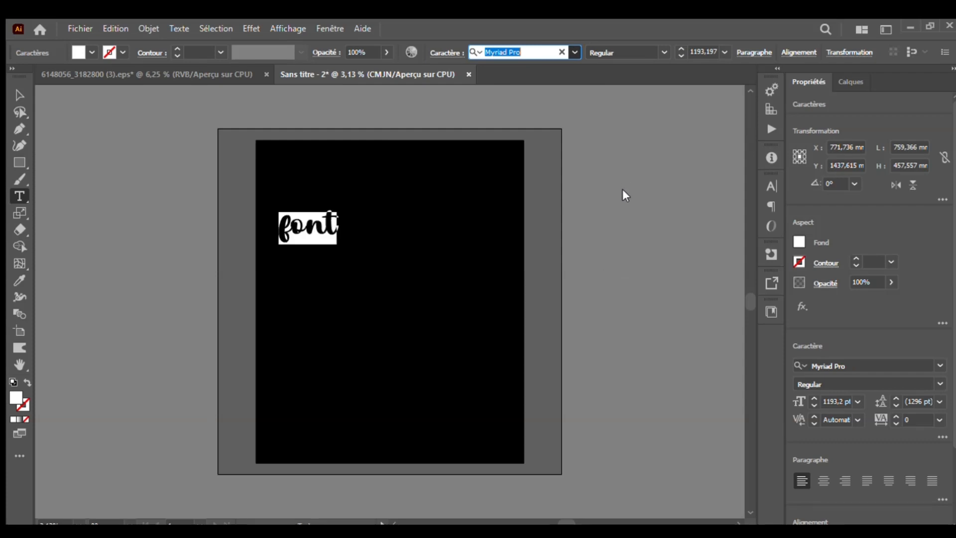
key(Down)
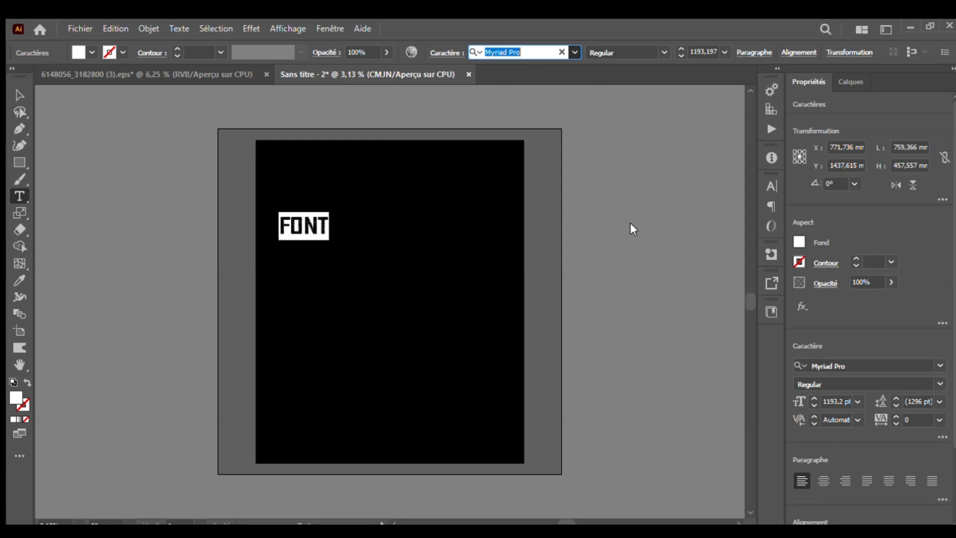
key(Down)
key(Down)
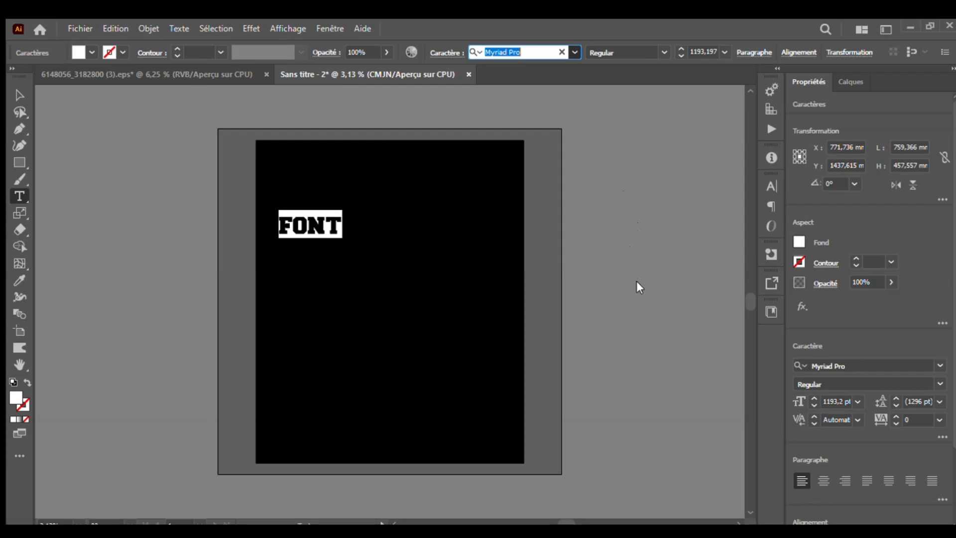
key(Down)
key(Down)
key(Down)
key(Down)
key(Down)
key(Down)
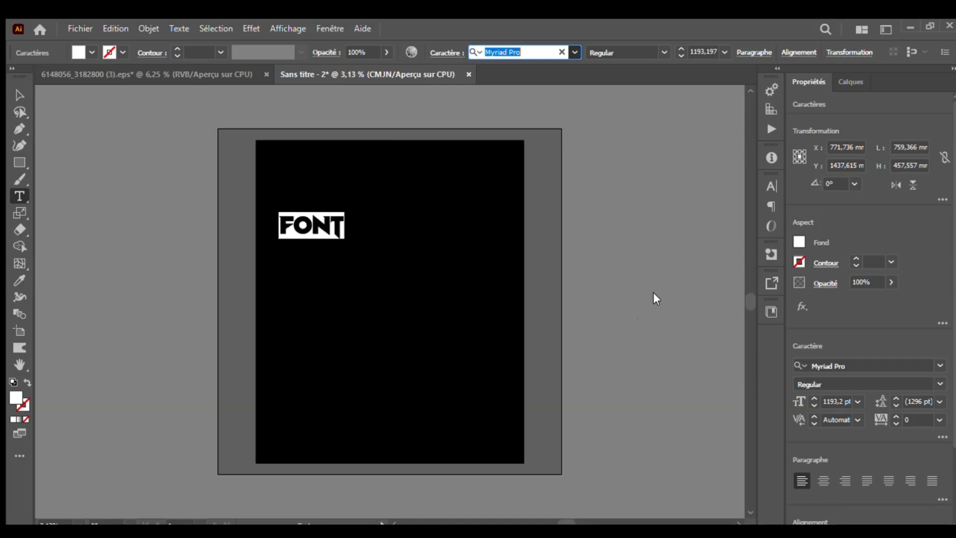
key(Down)
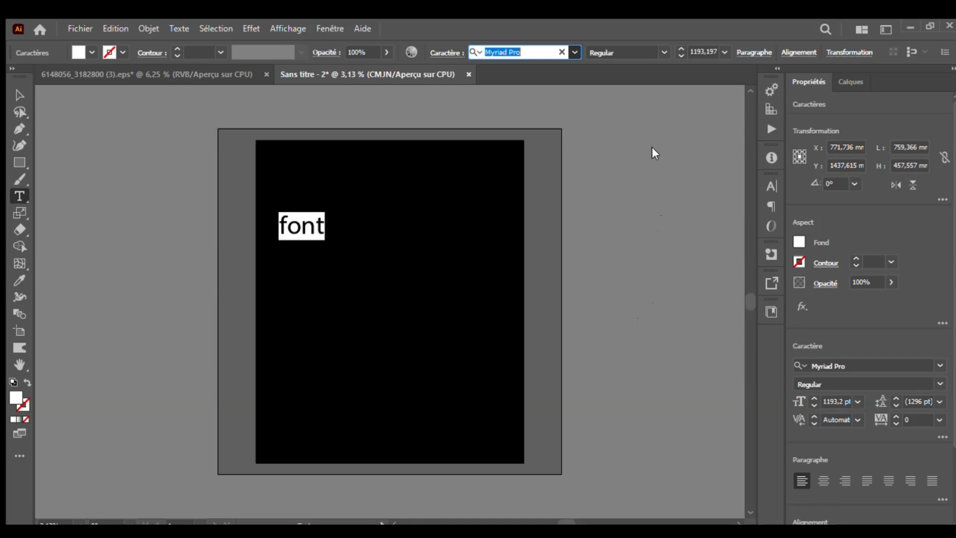
key(Down)
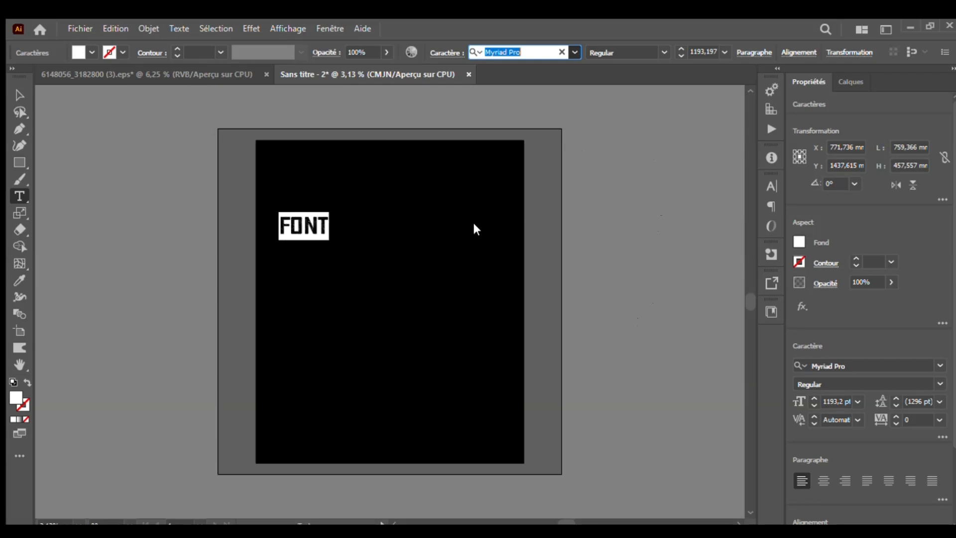
key(Down)
key(Up)
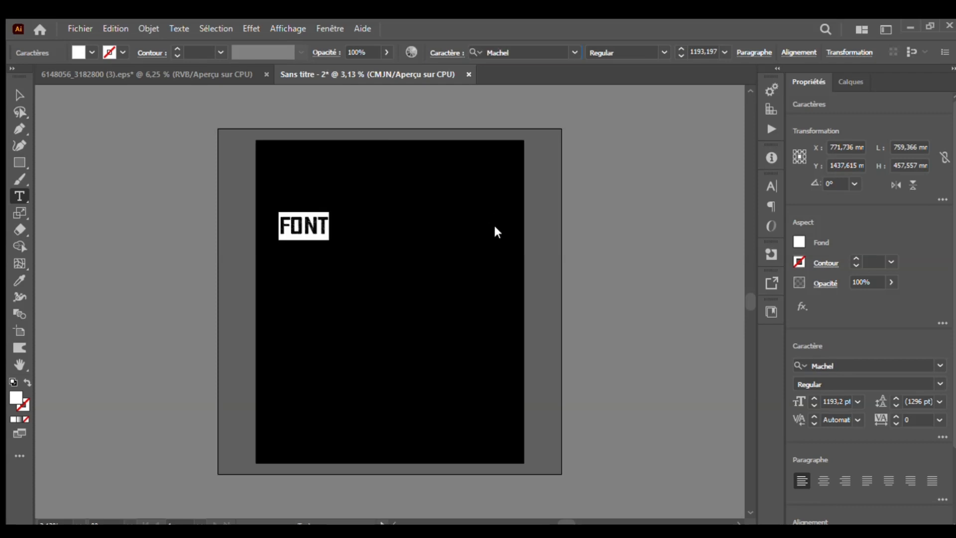
- Stretch the Machel "FONT" text object to about 1521 mm wide and convert it to outlines
click(10, 92)
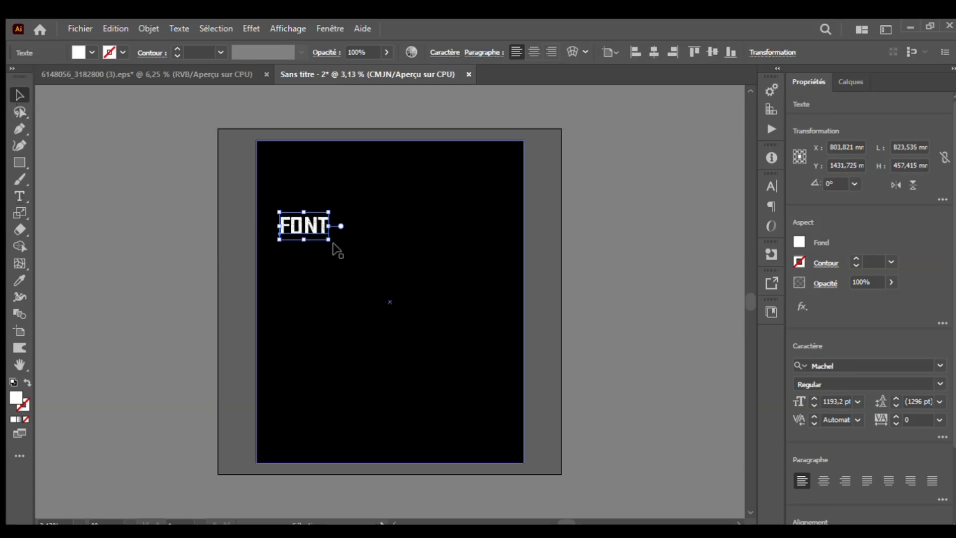
drag(329, 241, 474, 273)
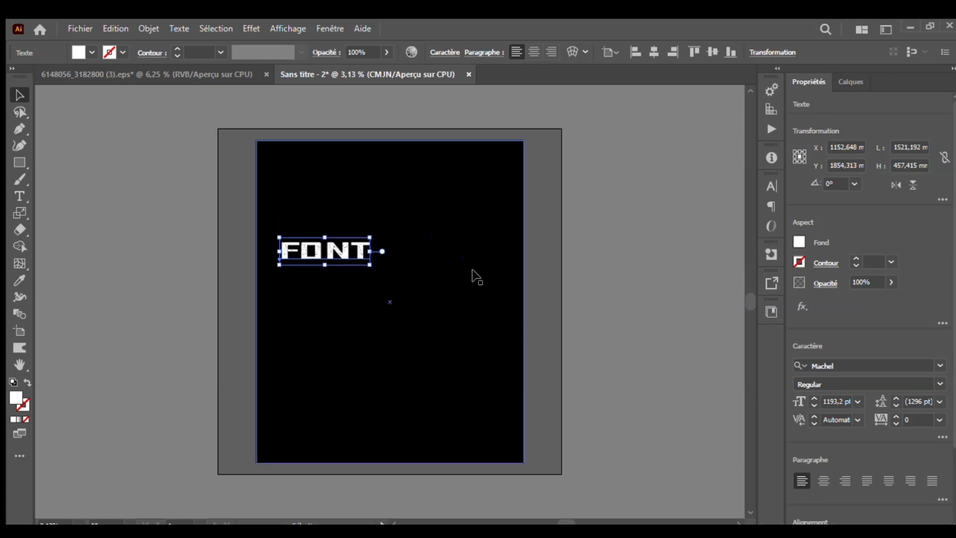
key(ctrl+shift+o)
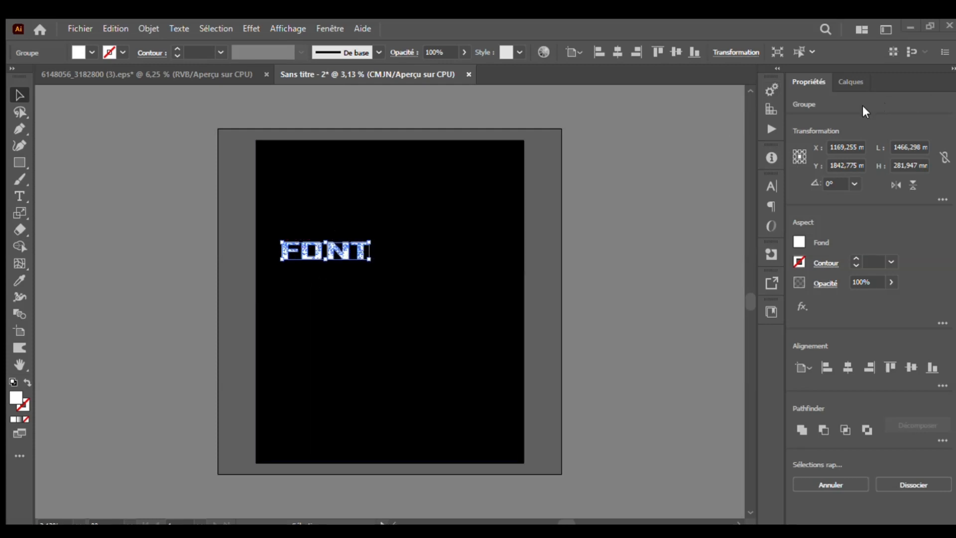
- Enlarge the outlined "FONT" to about 3892 by 792 mm and place it along the black rectangle's upper edge
drag(371, 260, 487, 289)
drag(426, 265, 428, 170)
drag(282, 164, 268, 163)
drag(487, 169, 500, 169)
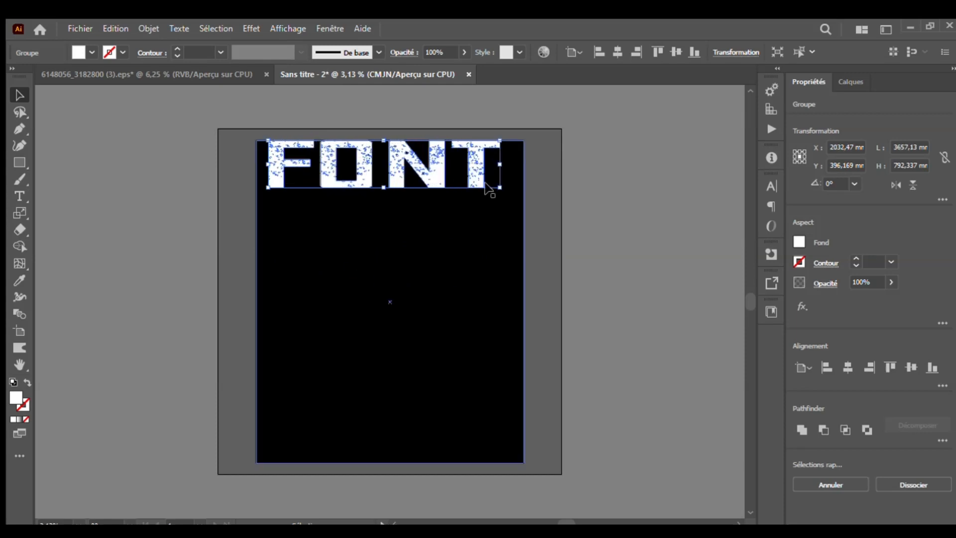
- Duplicate the outlined "FONT" three times downward to fill the black rectangle with four spaced rows
click(451, 275)
click(423, 182)
drag(429, 178, 481, 415)
click(509, 452)
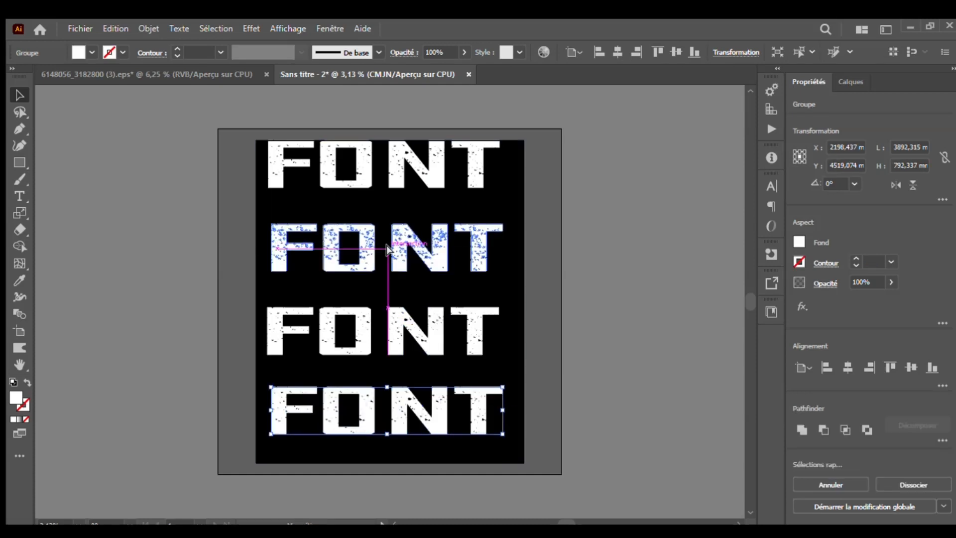
- Reposition the first row to about X 2219 mm and the second row to about X 2175 mm, and deselect everything
drag(389, 250, 389, 250)
drag(394, 180, 398, 174)
drag(395, 230, 395, 230)
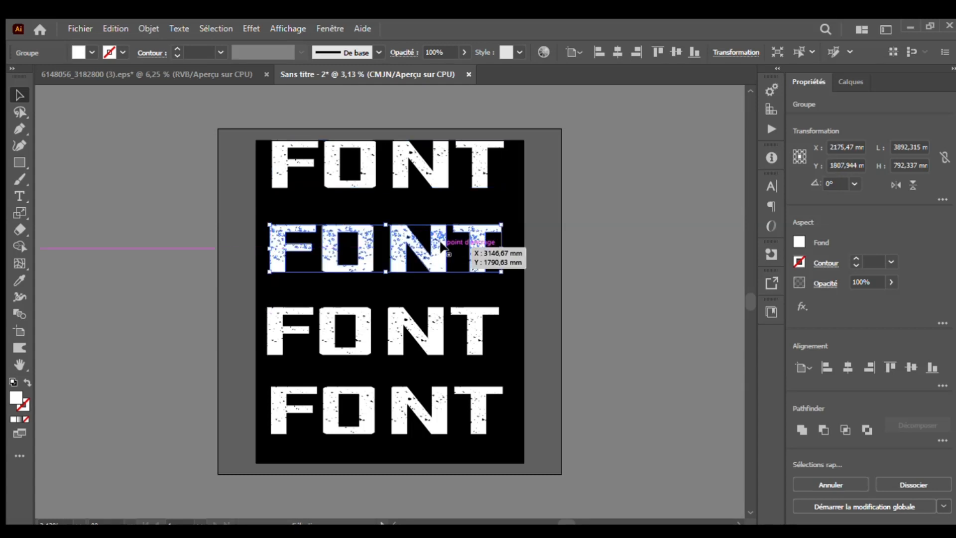
click(513, 298)
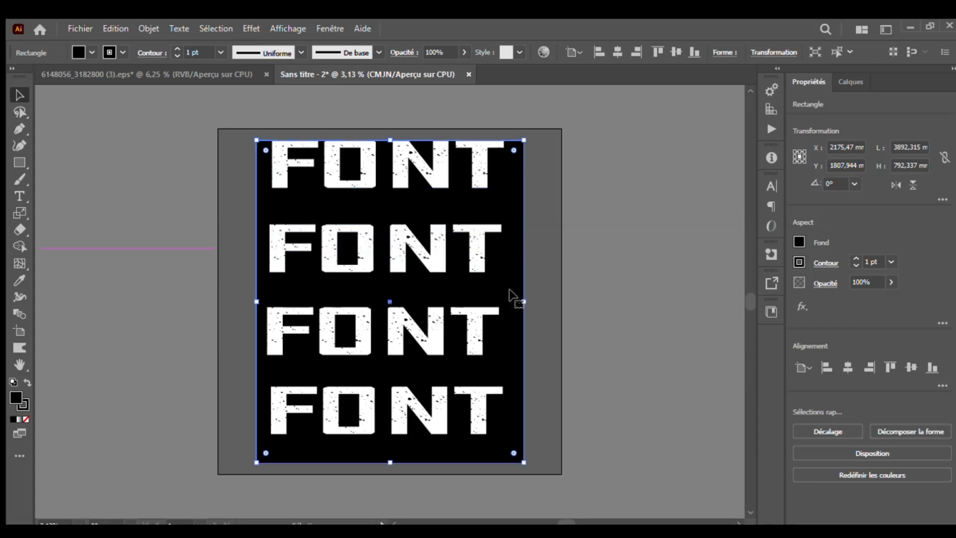
click(424, 169)
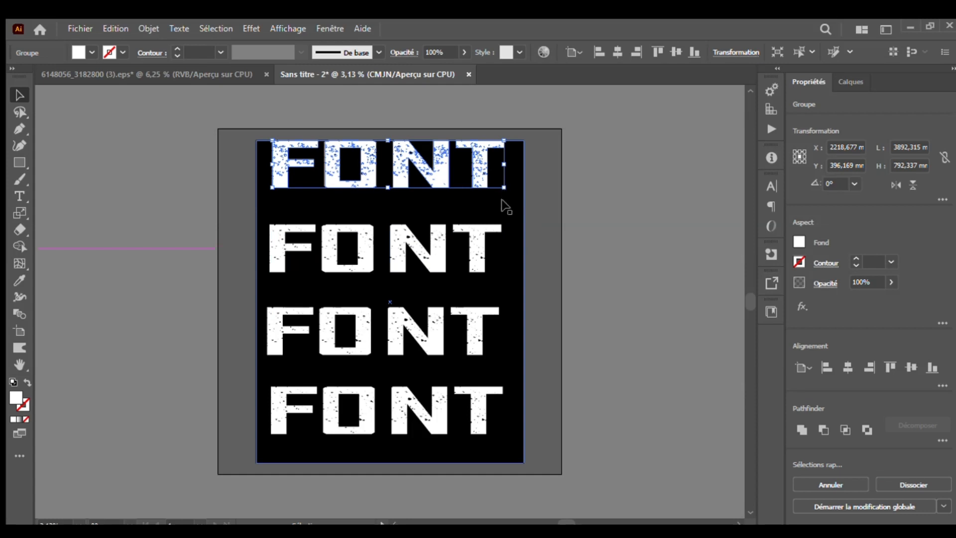
click(553, 207)
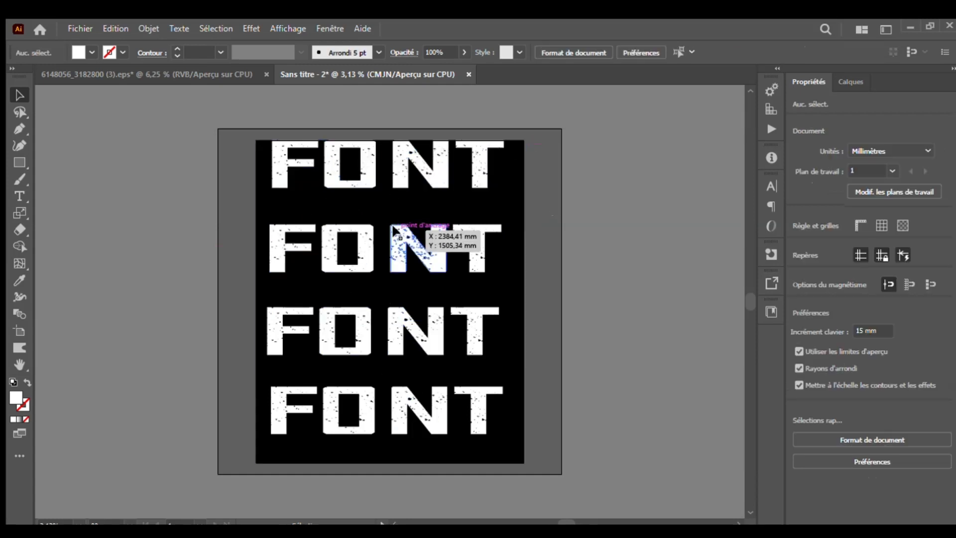
- Fill the upper three "FONT" rows with red
click(413, 239)
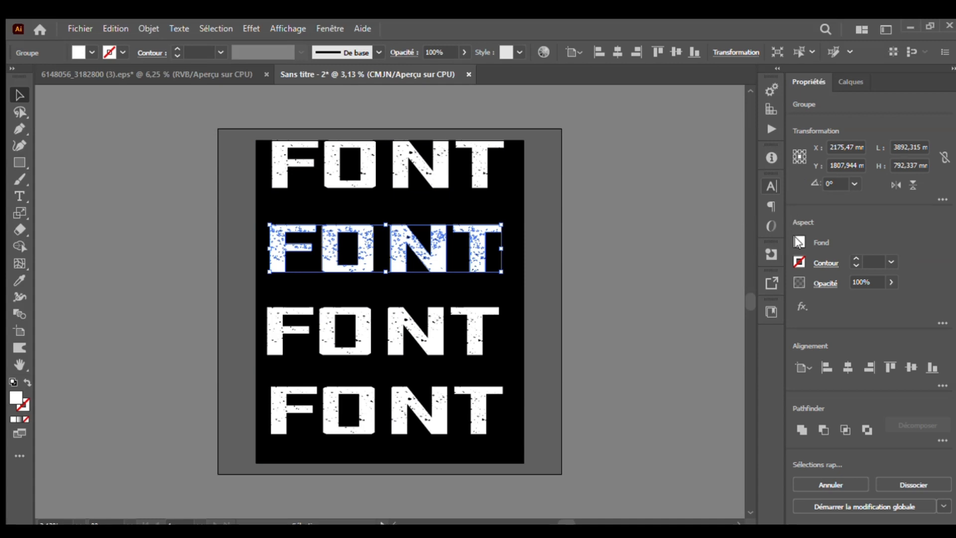
click(689, 293)
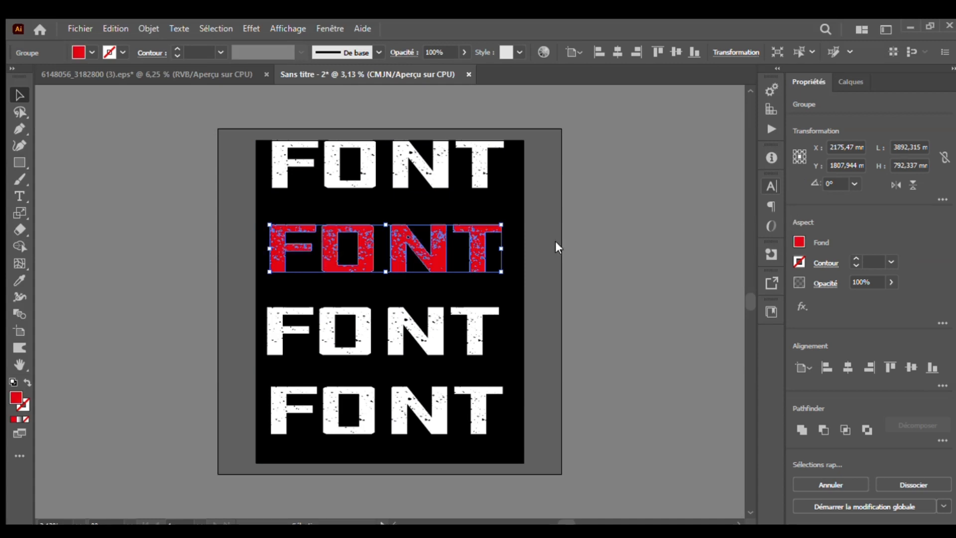
click(437, 167)
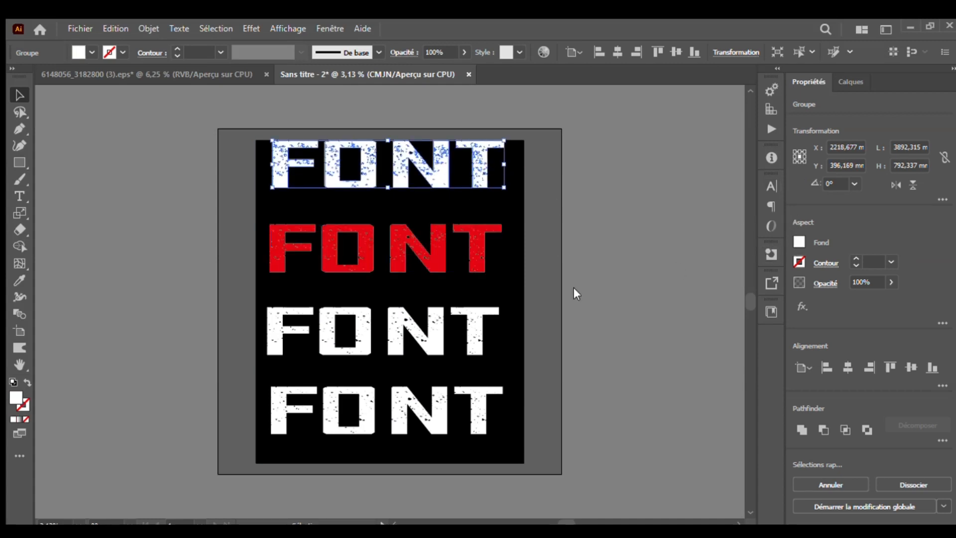
click(686, 293)
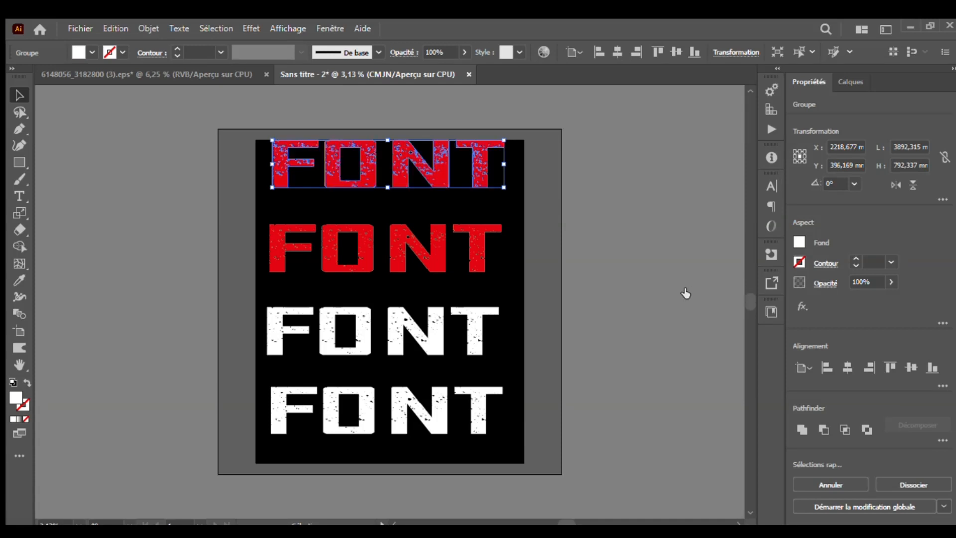
click(444, 328)
click(799, 241)
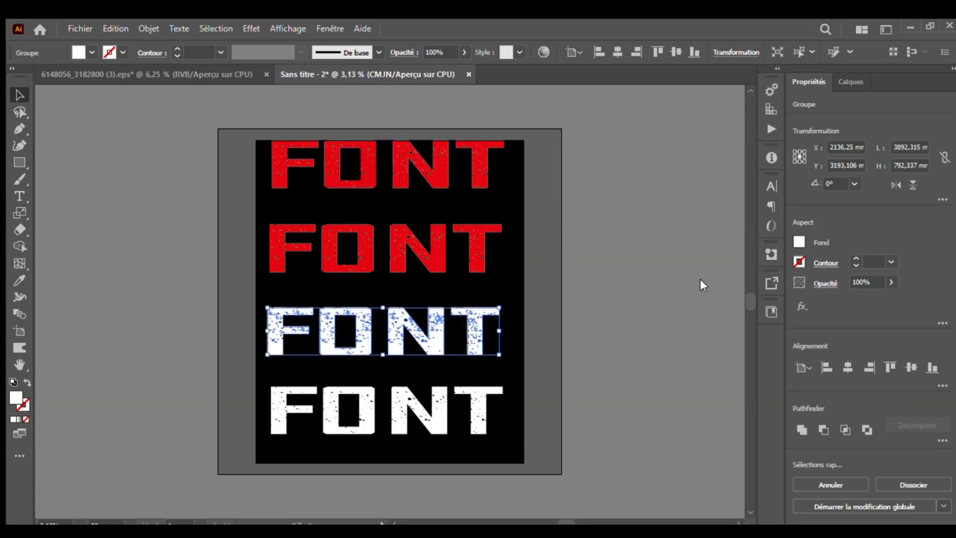
click(683, 294)
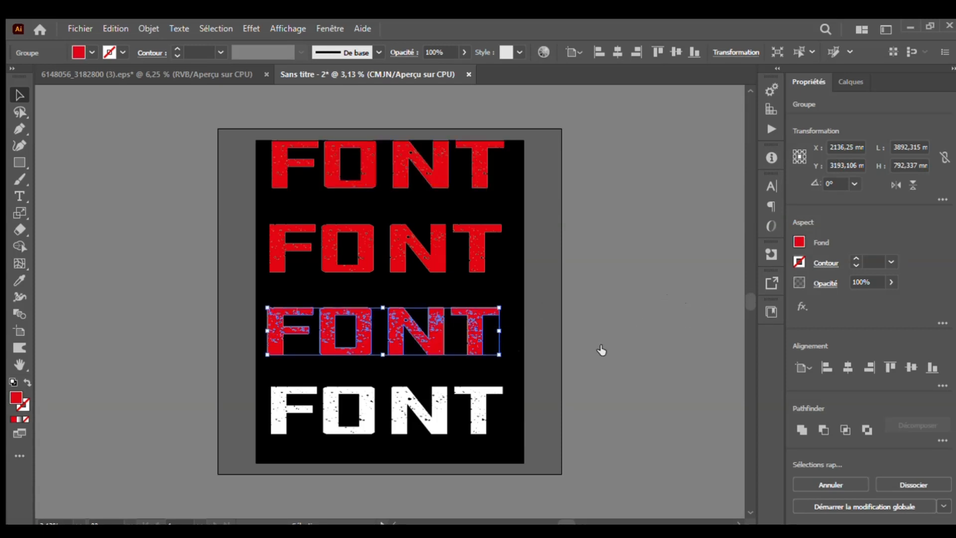
double_click(481, 426)
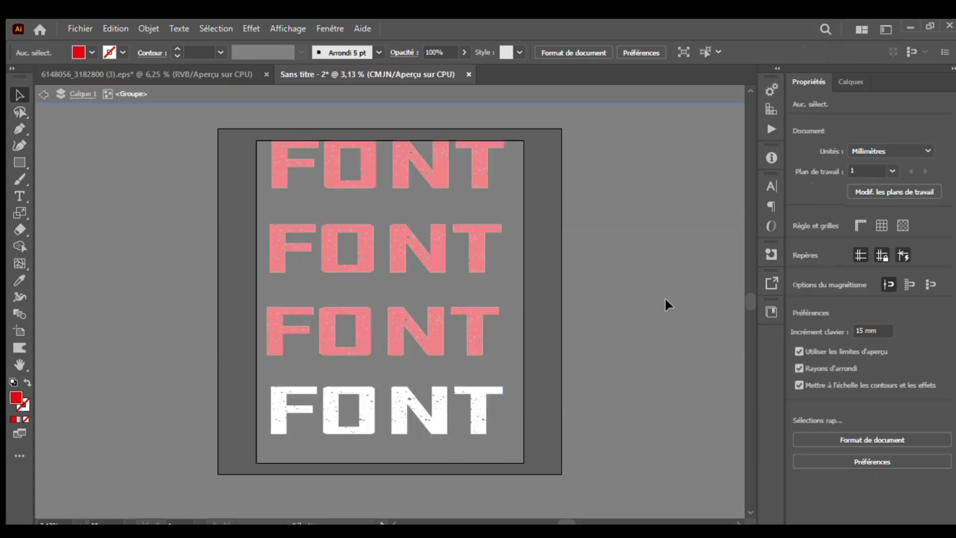
click(43, 94)
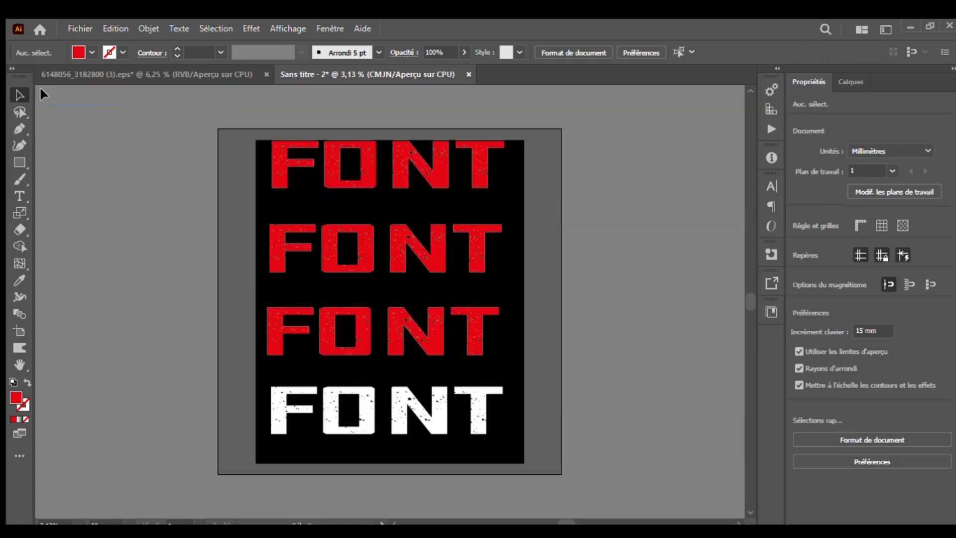
click(467, 399)
click(633, 369)
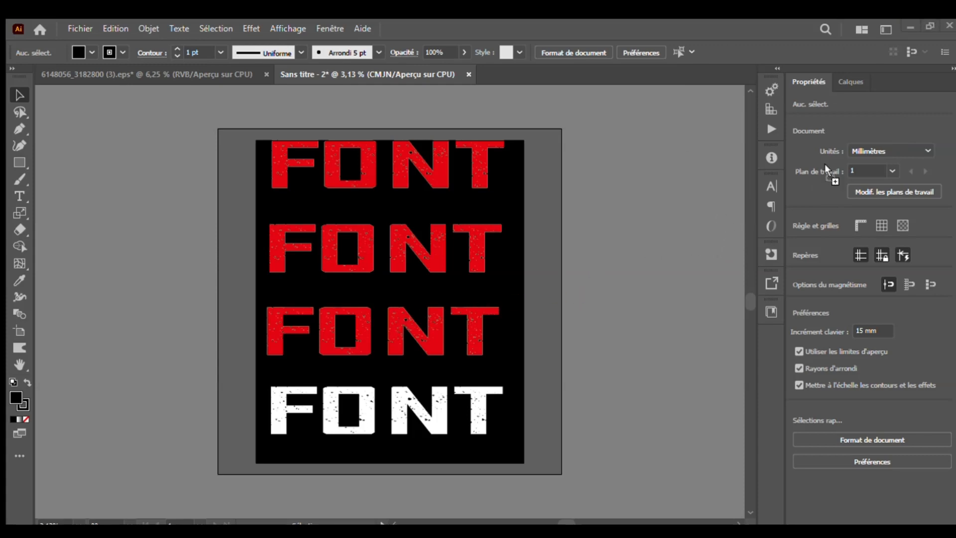
- Place Poodle dog face.png at about 2097 by 2156 mm over the middle letters of the second and third rows
drag(825, 165, 398, 316)
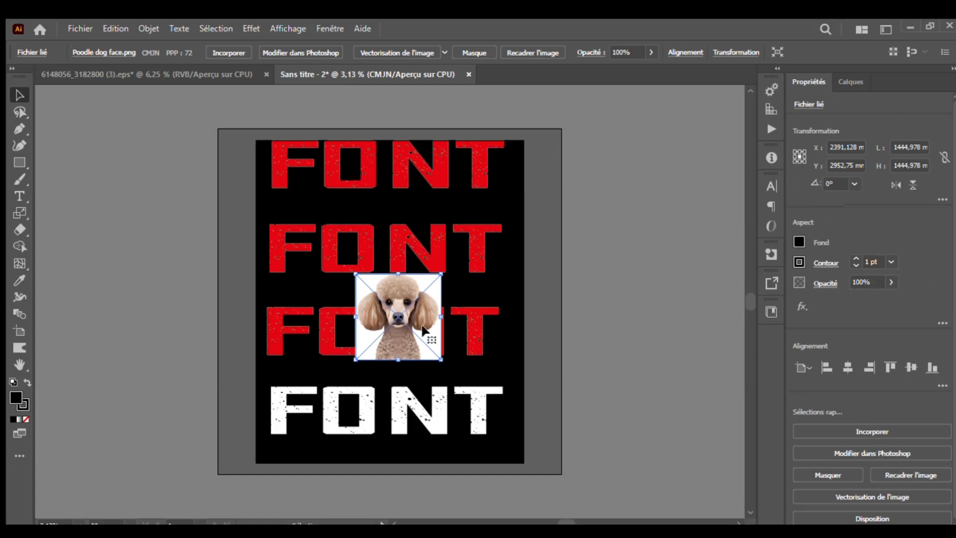
drag(441, 359, 481, 402)
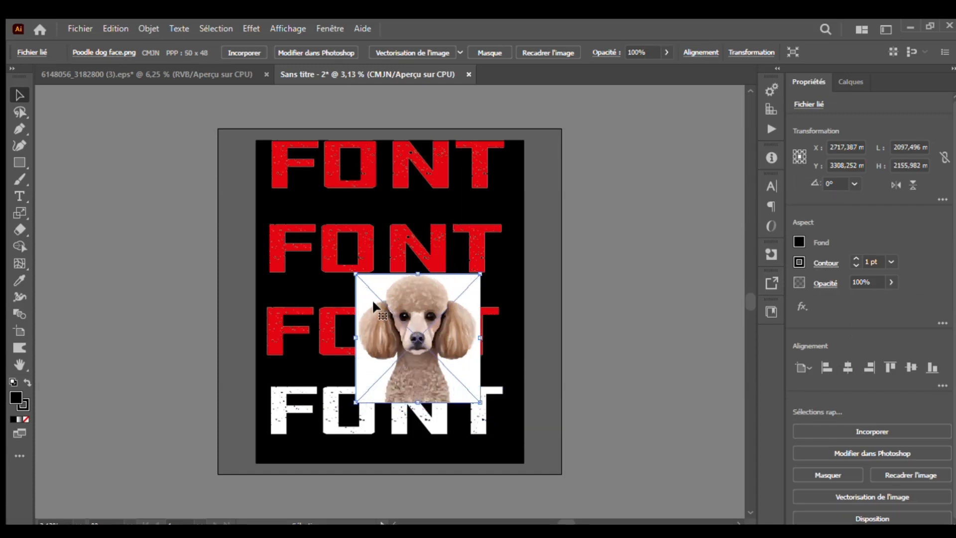
drag(373, 302, 369, 263)
click(501, 305)
mouse_move(394, 297)
mouse_down()
mouse_move(411, 297)
mouse_move(401, 289)
mouse_move(402, 298)
mouse_up()
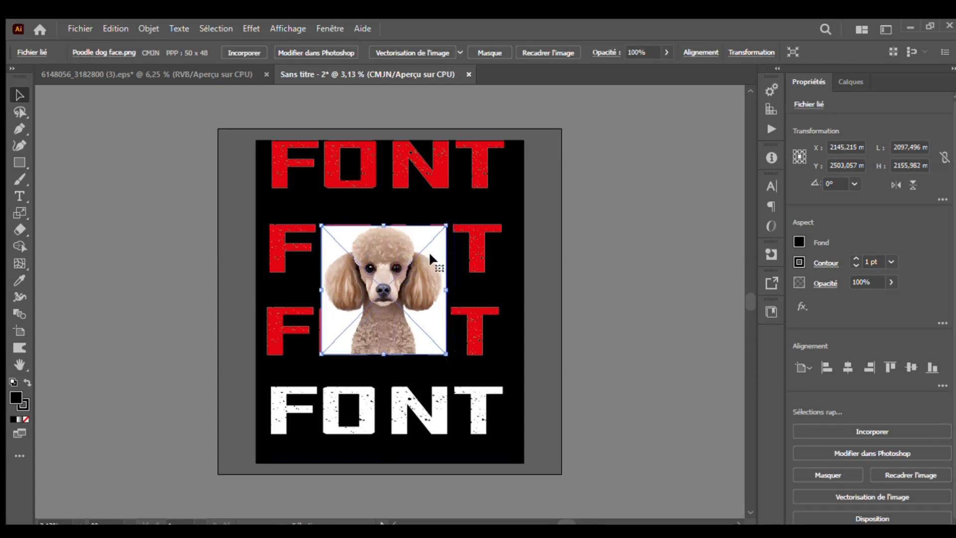
- Extend the poodle image slightly past its upper and left edges, and deselect everything
drag(446, 225, 446, 220)
drag(320, 287, 318, 288)
click(487, 292)
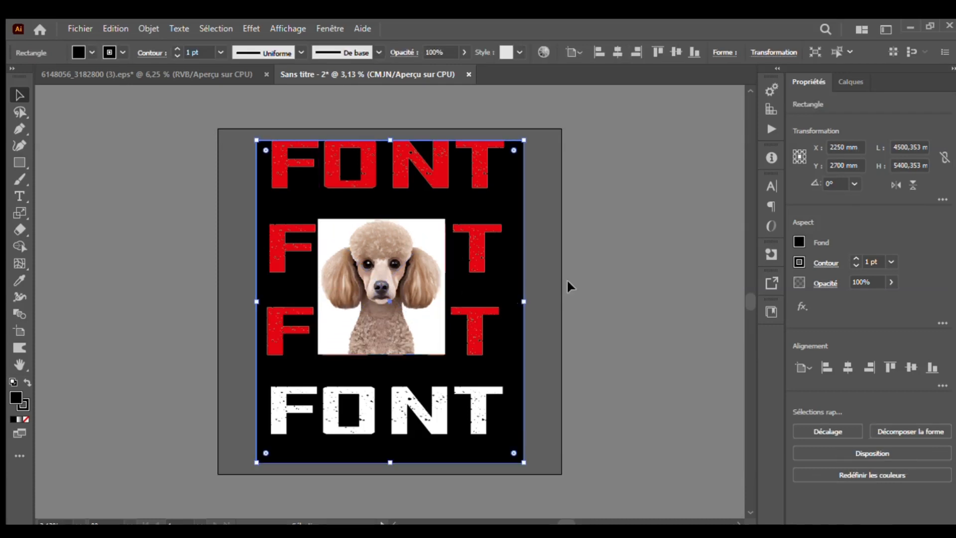
click(567, 282)
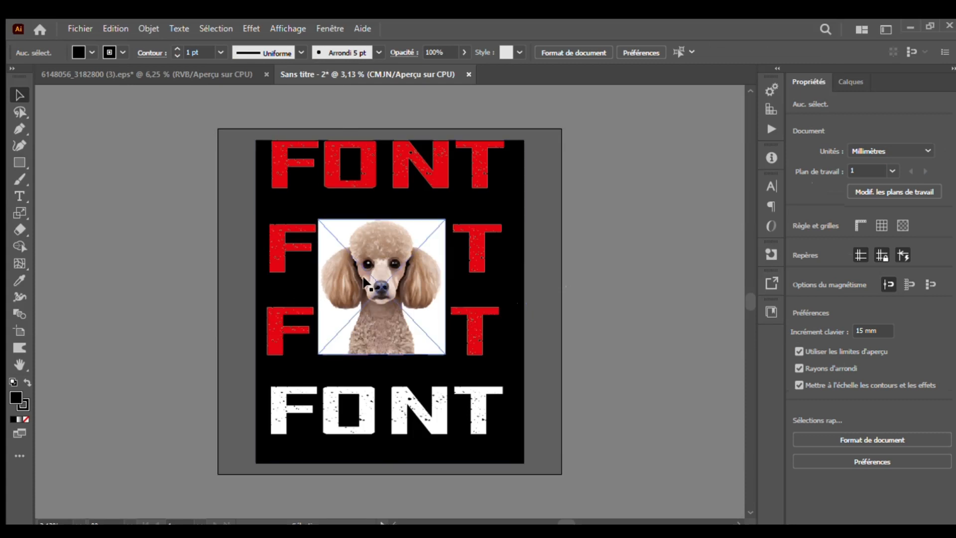
- Rotate the topmost red "FONT" row clockwise to about 352.2°
click(453, 182)
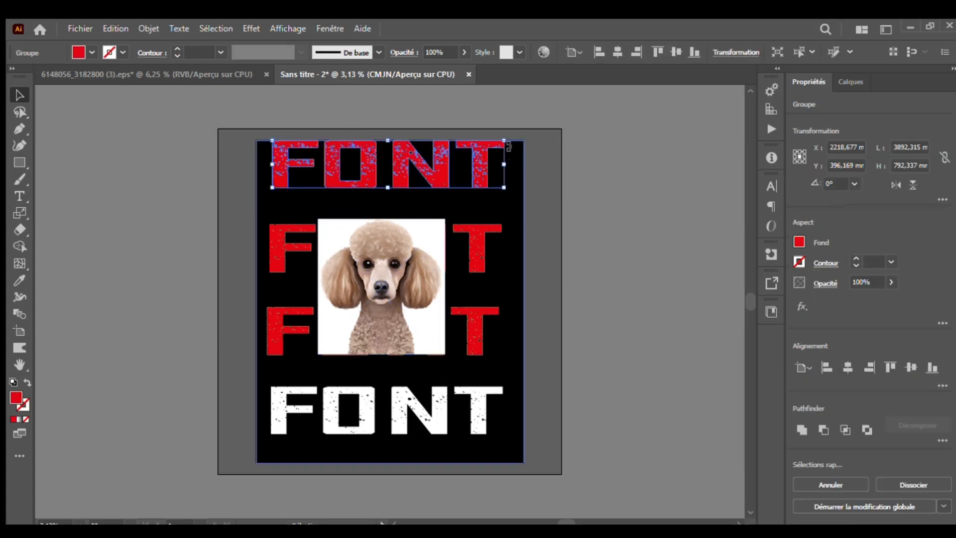
drag(508, 145, 538, 154)
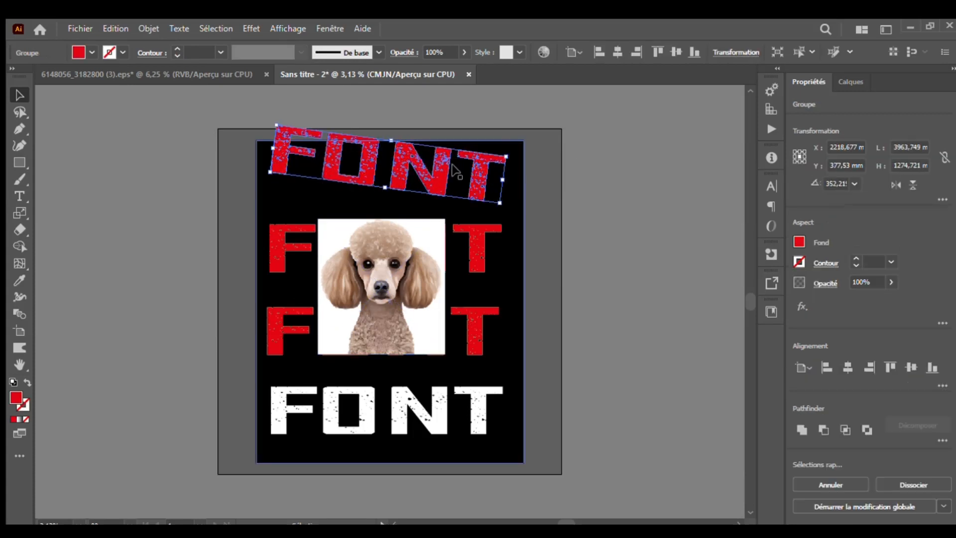
- Move the tilted topmost "FONT" row down inside the black rectangle, to about X 2110 mm, Y 793 mm
drag(452, 170, 446, 194)
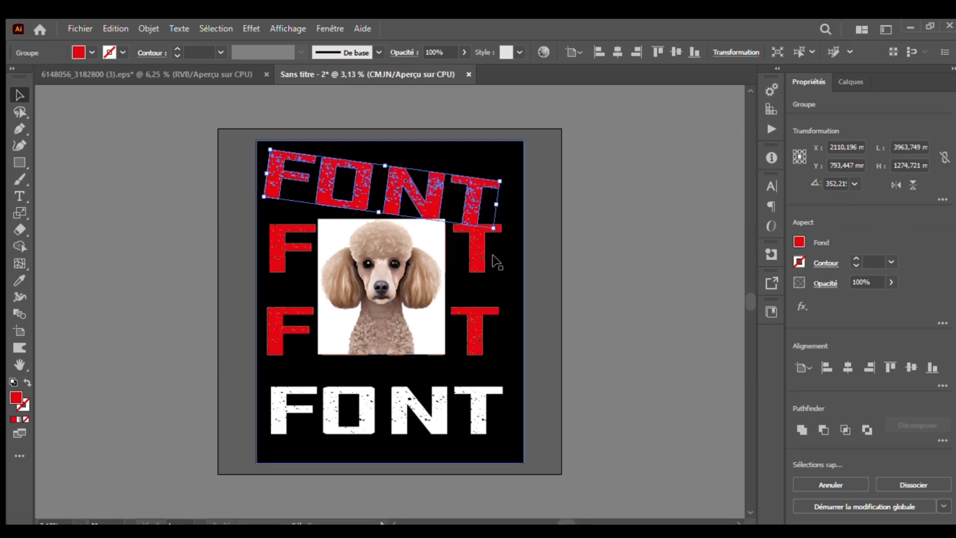
click(455, 363)
- Rotate the white bottom "FONT" row counterclockwise to about 10.6° and move it up to about X 2083 mm, Y 4317 mm
click(455, 421)
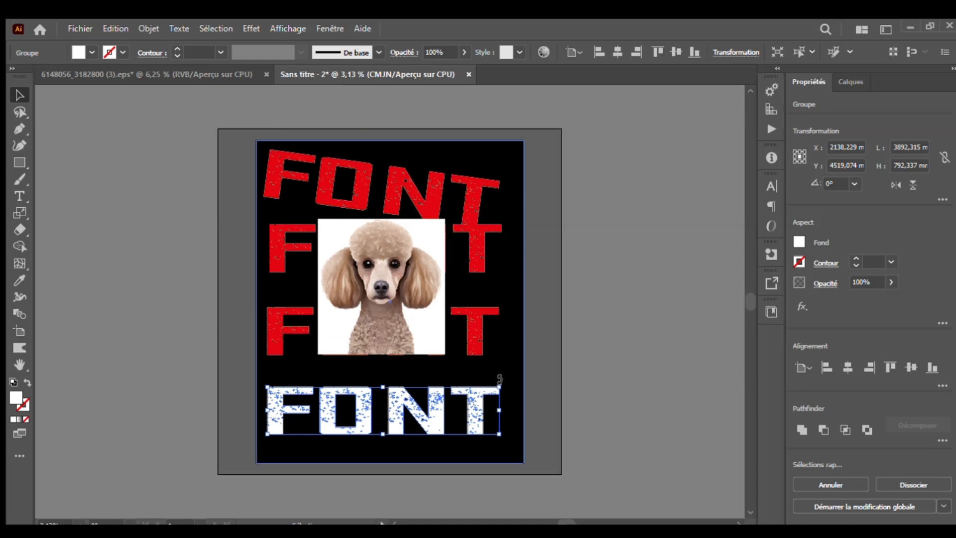
drag(499, 380, 492, 358)
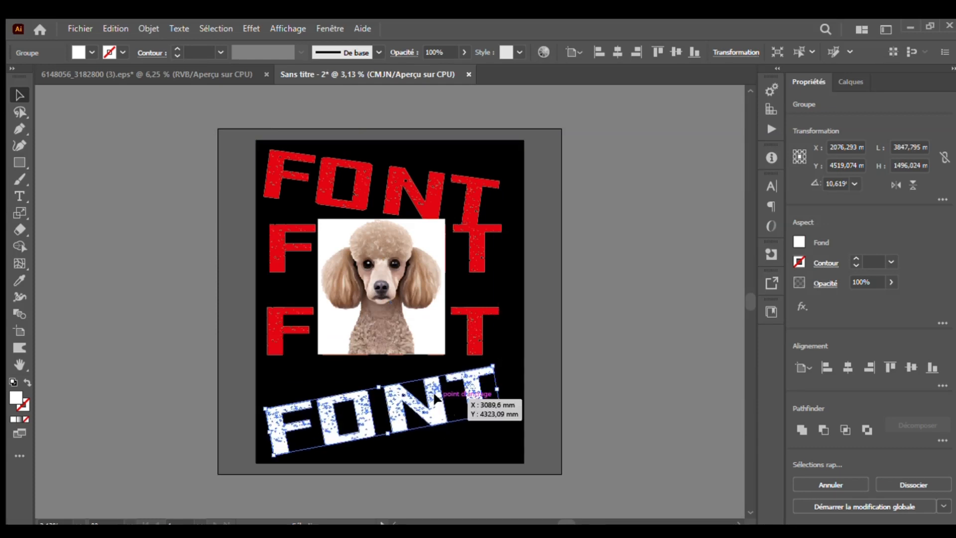
drag(435, 393, 434, 381)
click(516, 397)
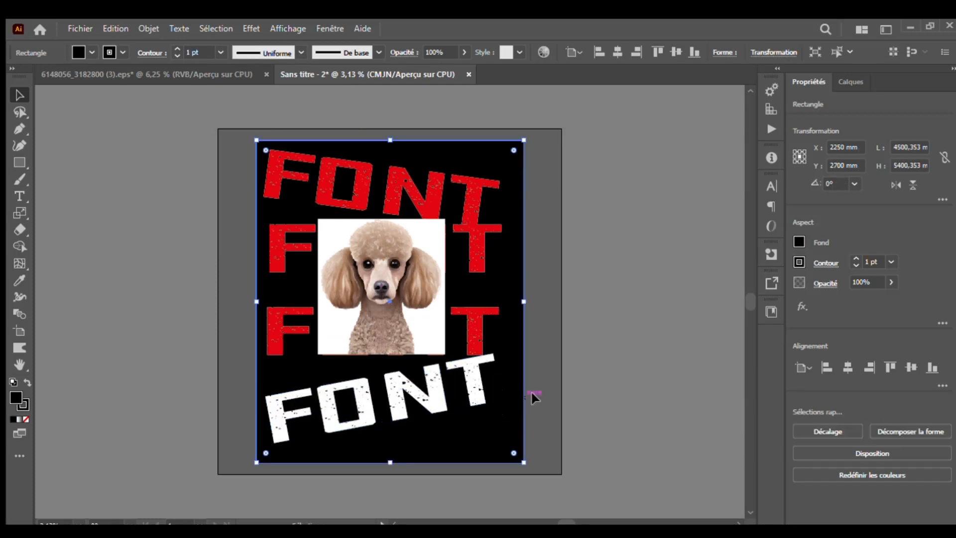
- Fill the tilted bottom "FONT" row with red and deselect it
click(471, 386)
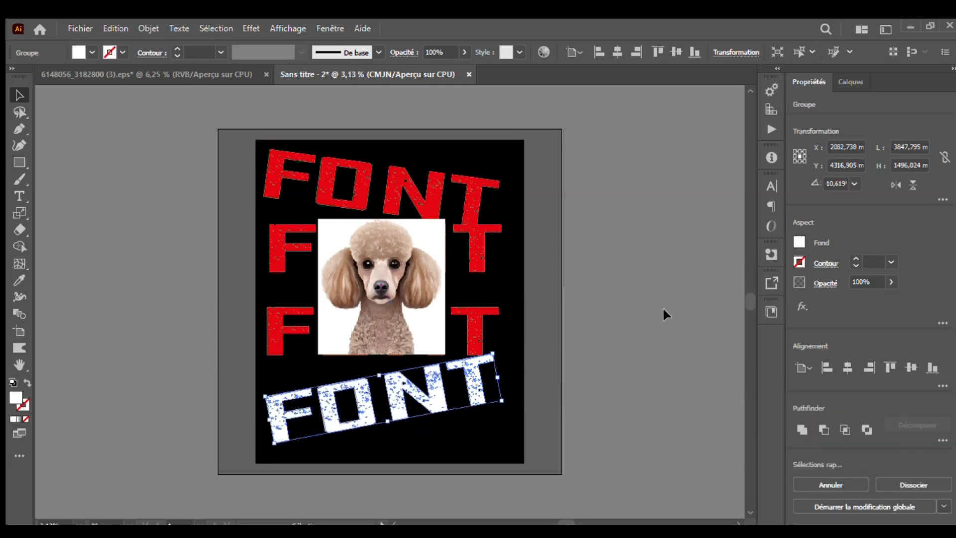
click(798, 242)
click(687, 293)
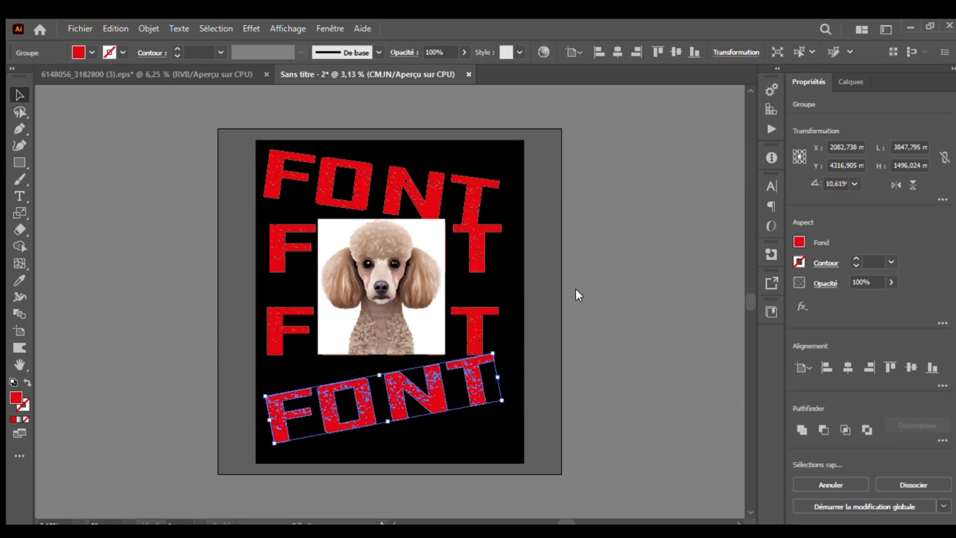
click(544, 286)
click(423, 278)
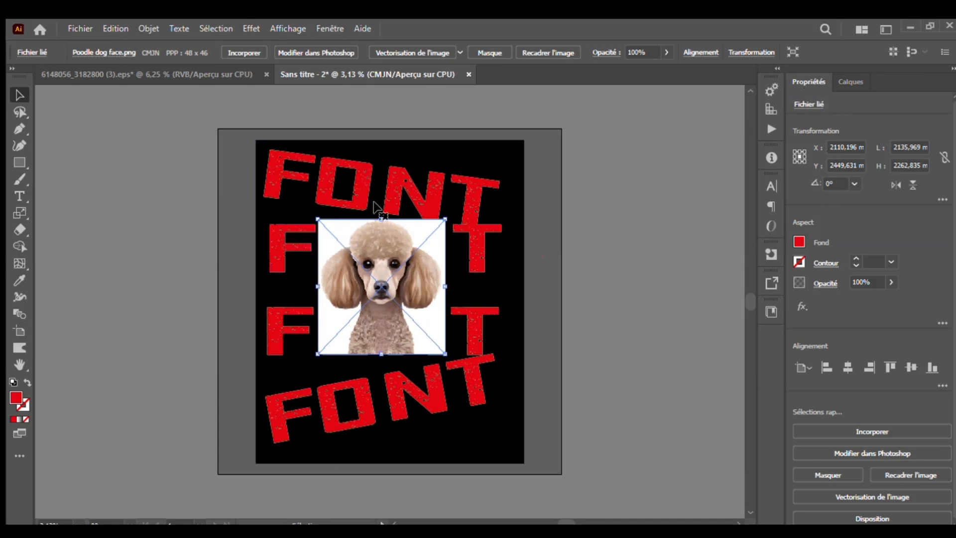
click(525, 329)
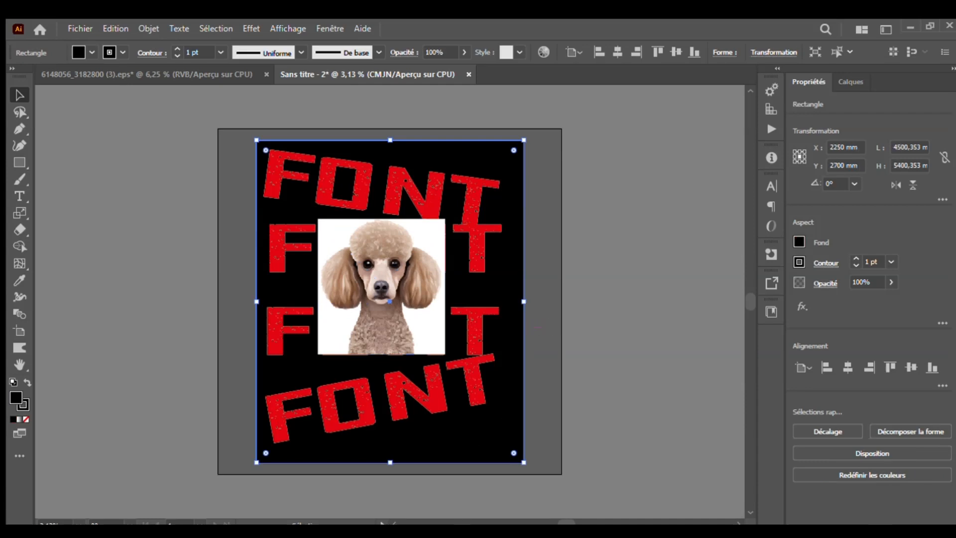